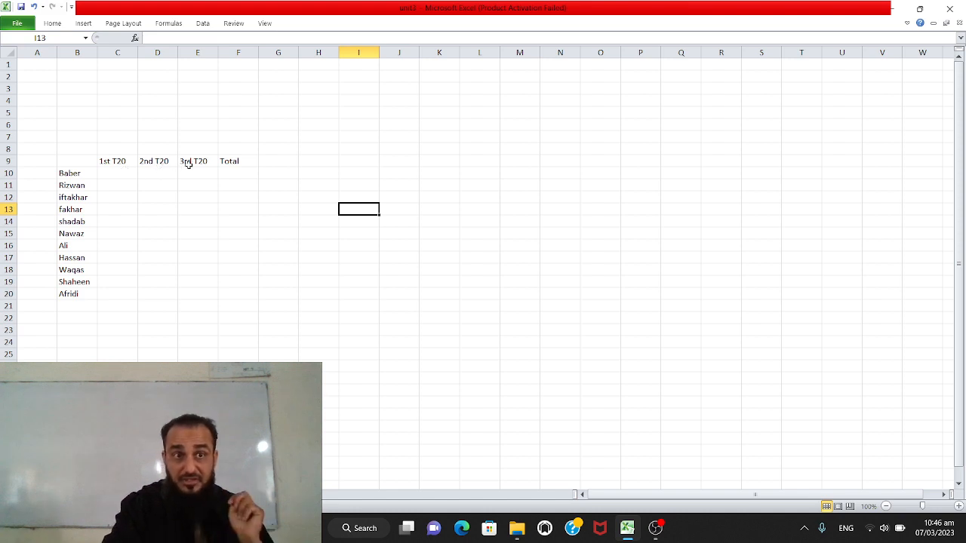
Step: Fill cells C10 to C14 of the 1st T20 column with the scores 20, 10, 20, 25 and 24
left_click(109, 174)
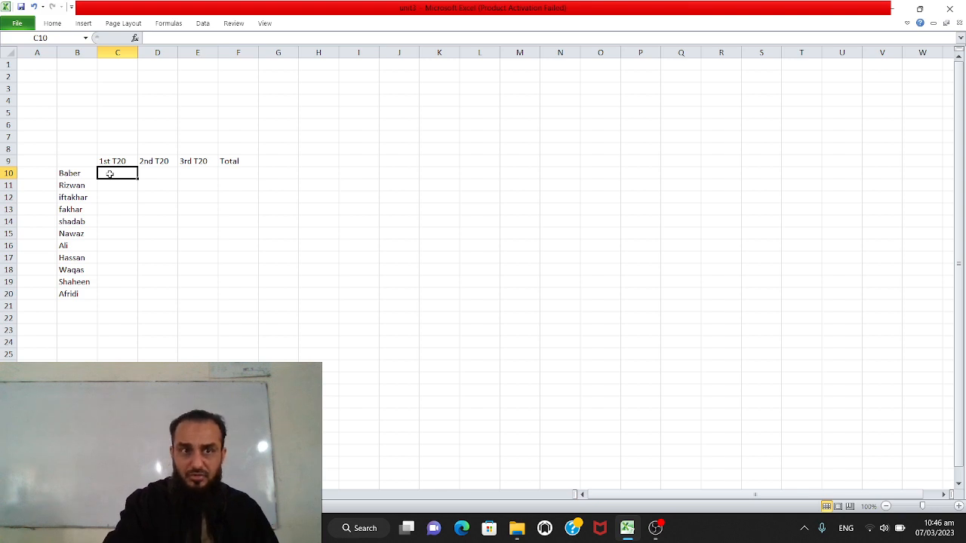
type("20")
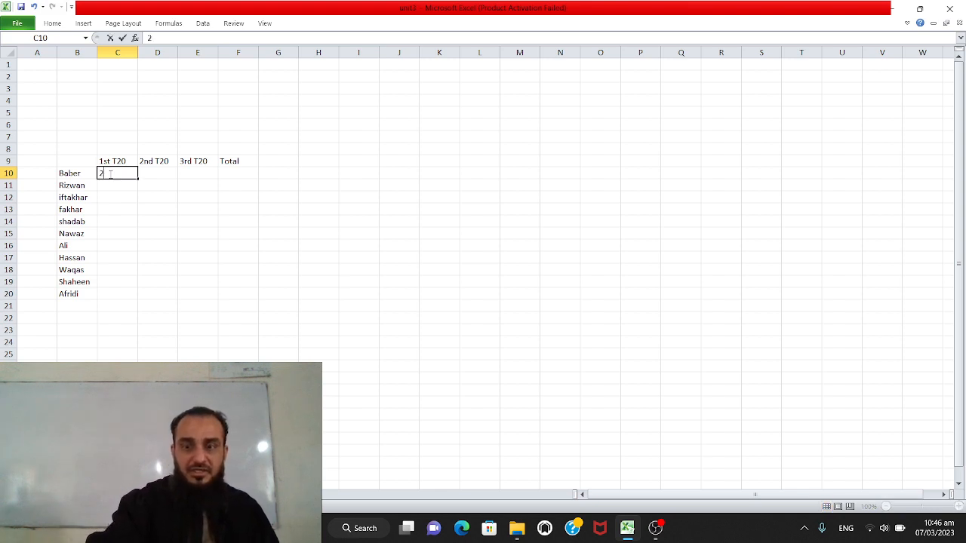
key("Return")
type("10")
key("Return")
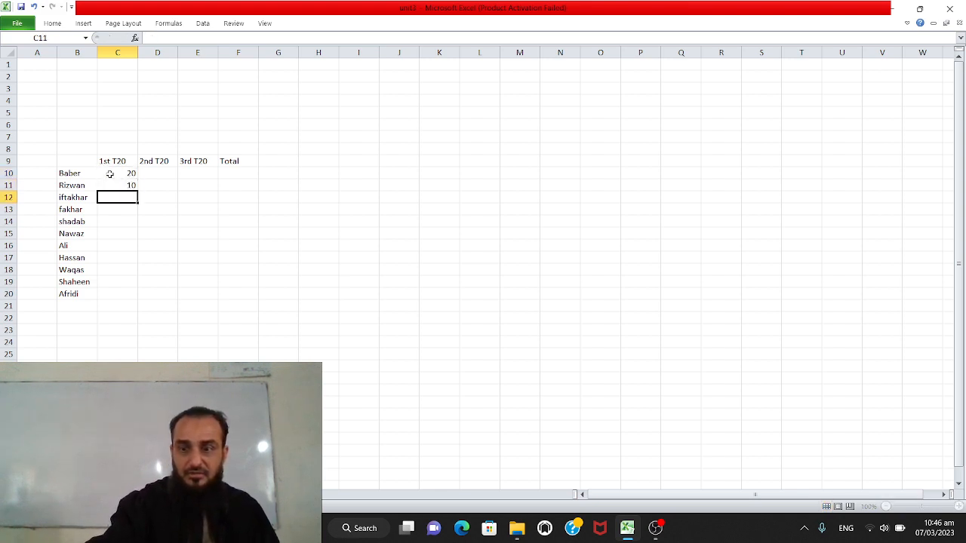
type("20")
key("Return")
type("25")
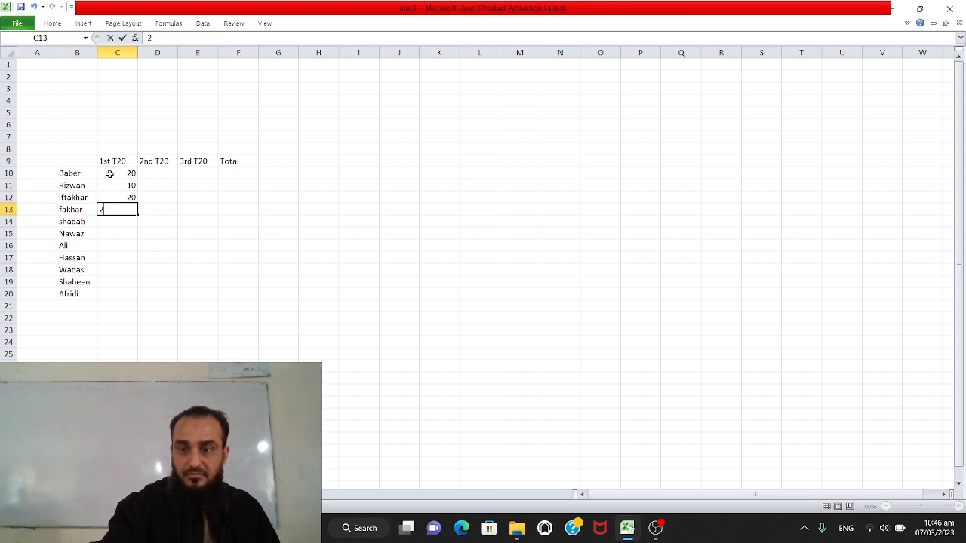
key("Return")
type("24")
key("Return")
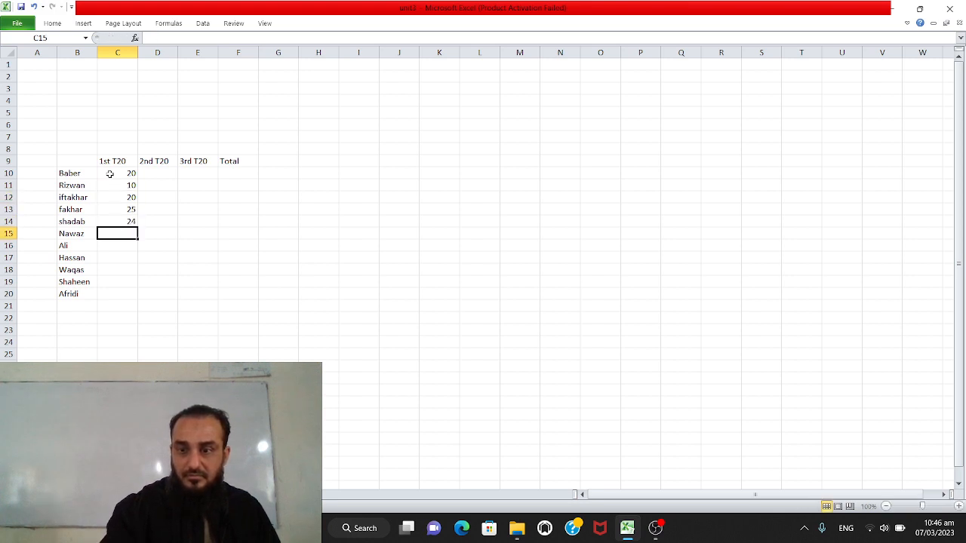
Step: Complete the 1st T20 column in cells C15 to C20 with 31, 24, 16, 12, 17 and 6
type("31")
key("Return")
type("24")
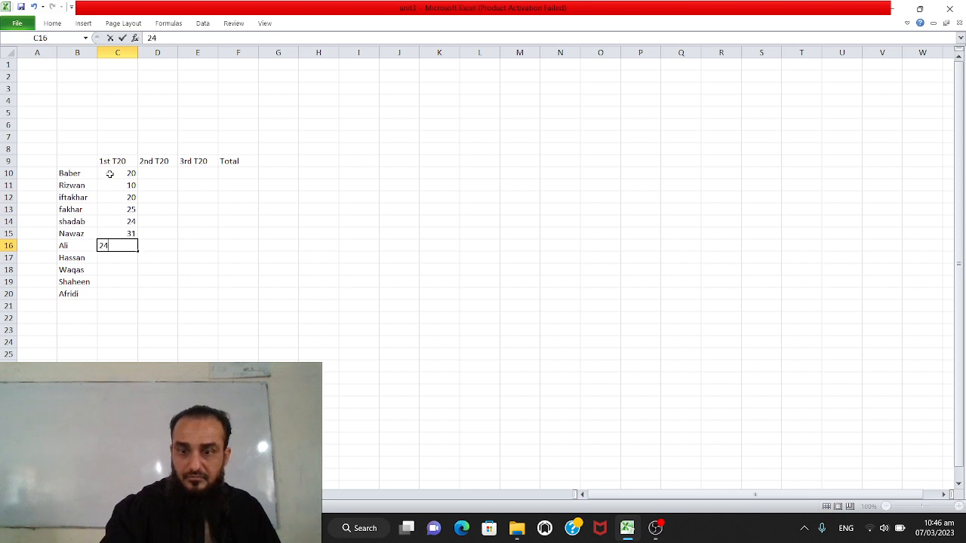
key("Return")
type("16")
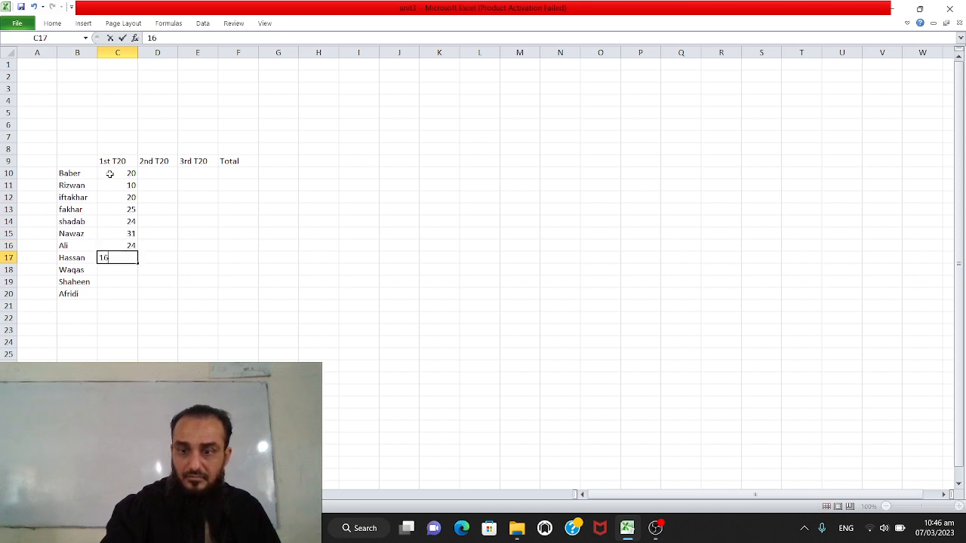
key("Return")
type("12")
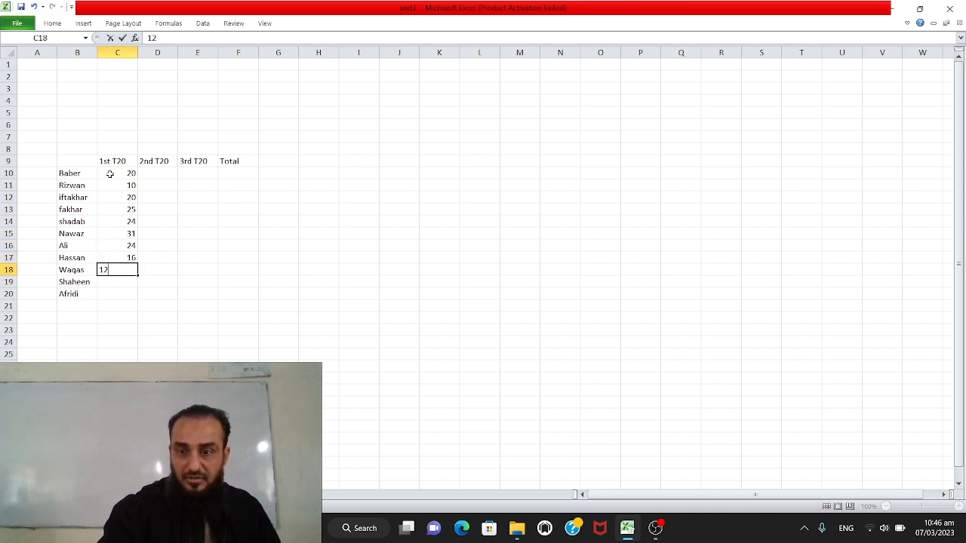
key("Return")
type("17")
key("Return")
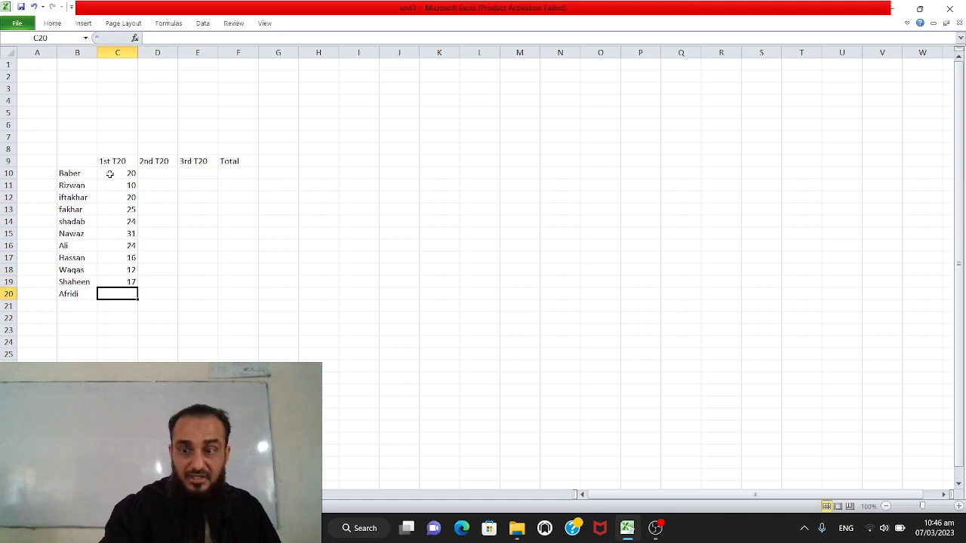
type("6")
key("Right")
Step: Fill cells D10 to D14 of the 2nd T20 column with the scores 50, 53, 21, 14 and 27
key("Up")
key("Up")
key("Up")
key("Up")
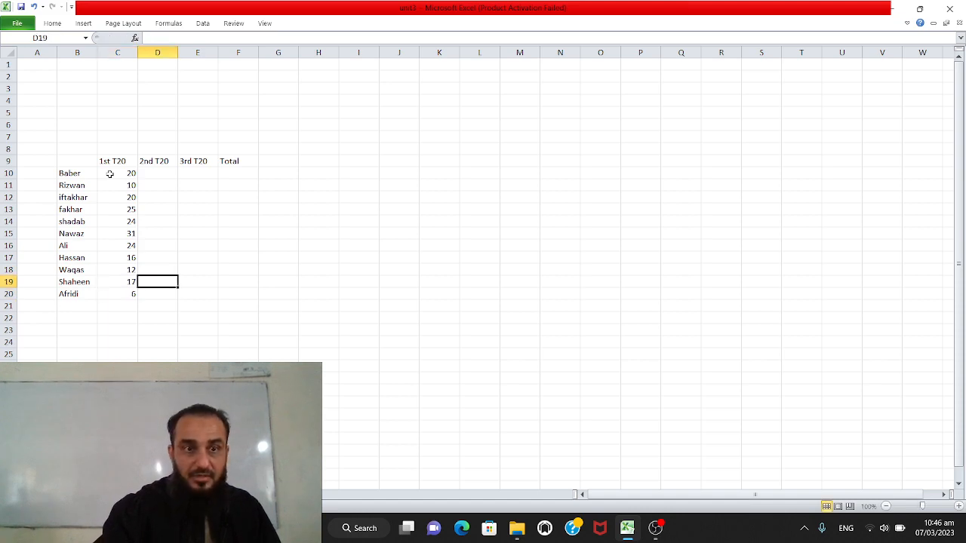
key("Up")
key("Up")
key("Up")
key("Up")
key("Up")
key("Up")
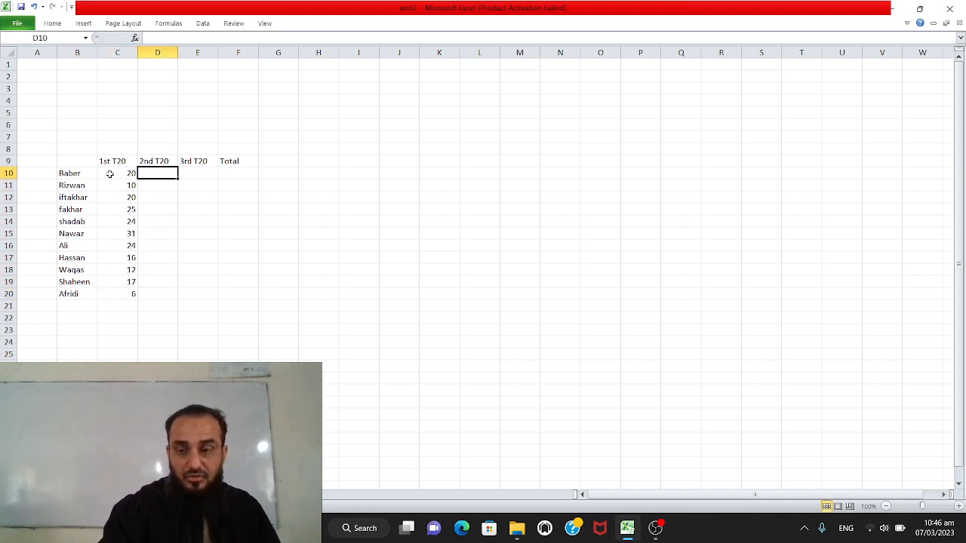
type("50")
key("Return")
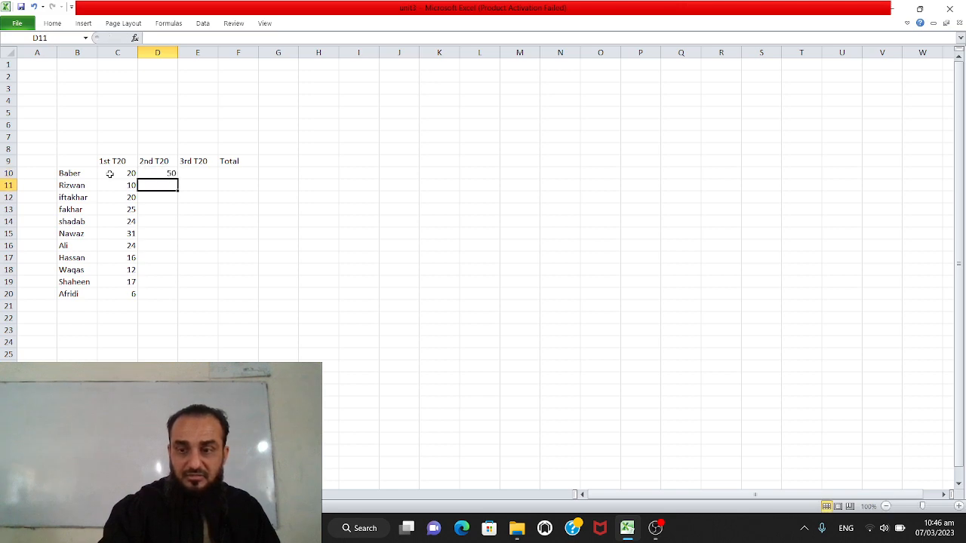
type("53")
key("Return")
type("21")
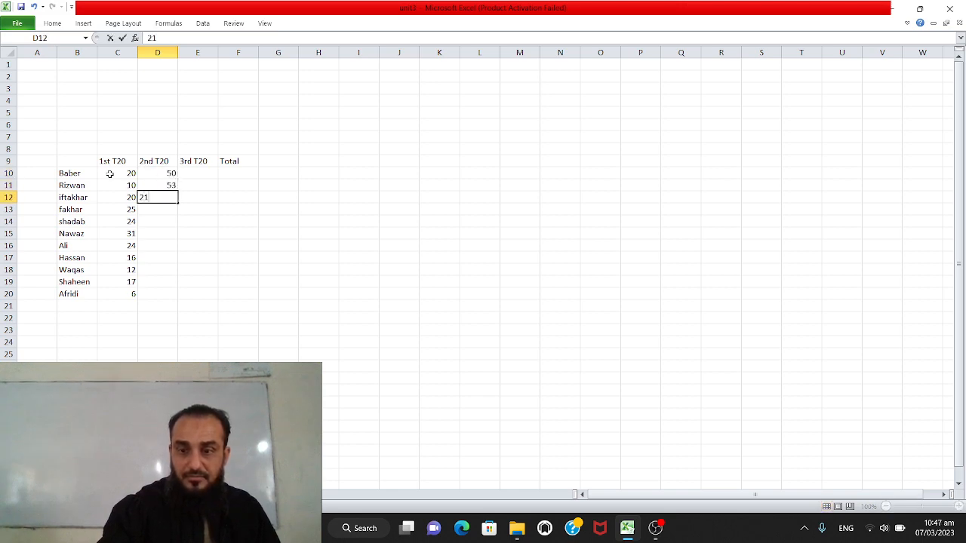
key("Return")
type("14")
key("Return")
type("27")
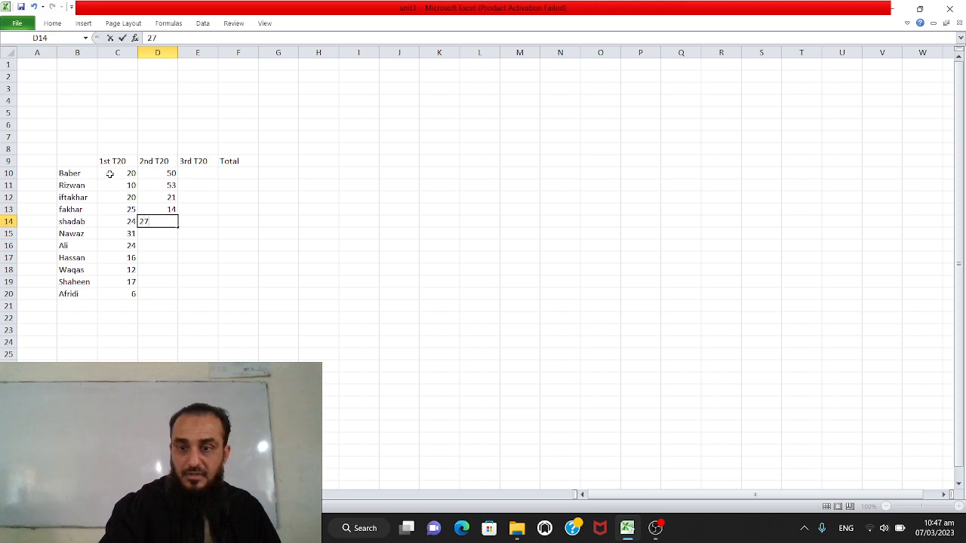
key("Return")
Step: Complete the 2nd T20 column in cells D15 to D20 with 29, 26, 21, 13, 27 and 31
type("29")
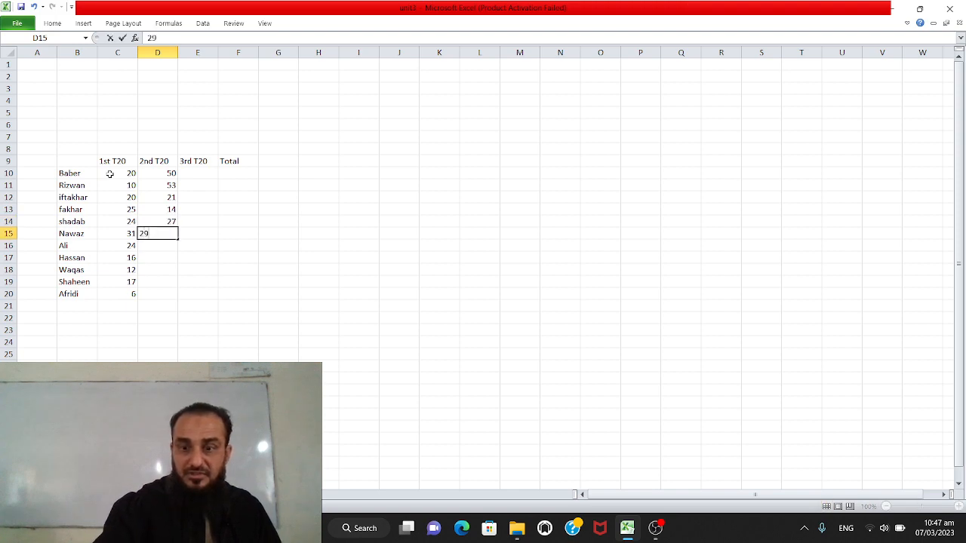
key("Return")
type("26")
key("Return")
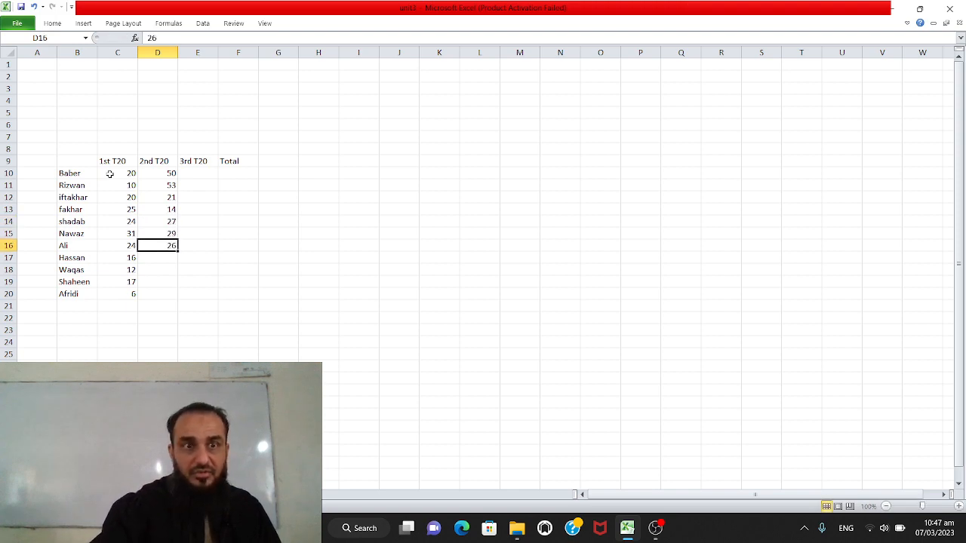
key("Return")
type("21")
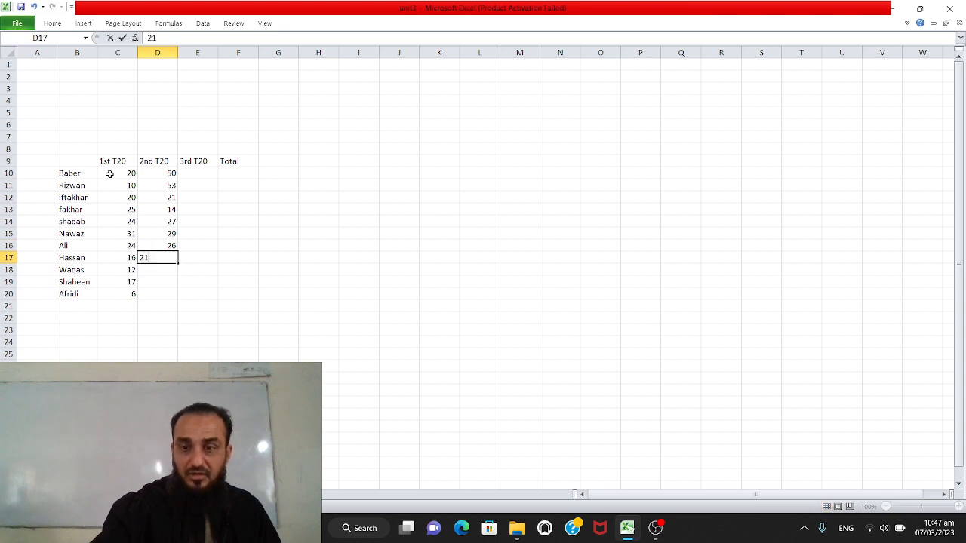
key("Return")
type("13")
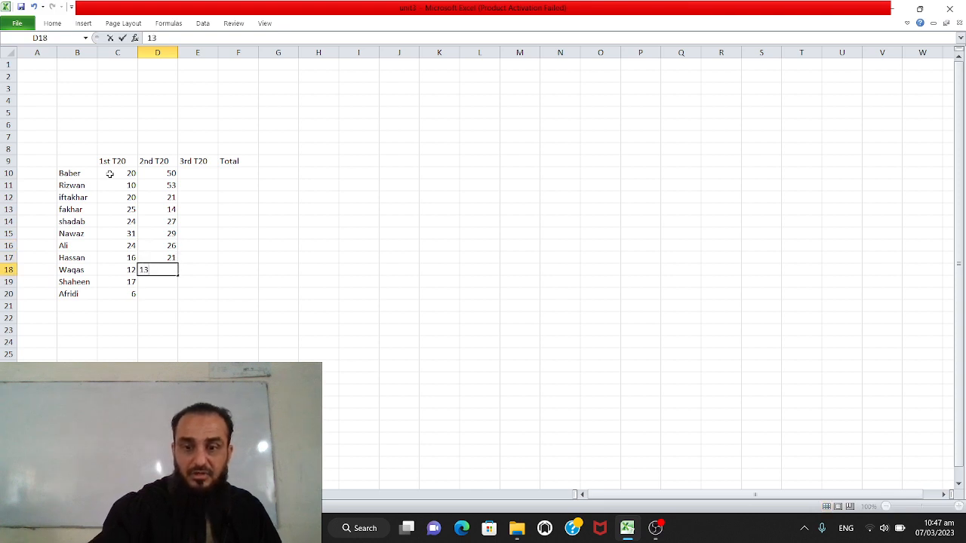
key("Return")
type("27")
key("Return")
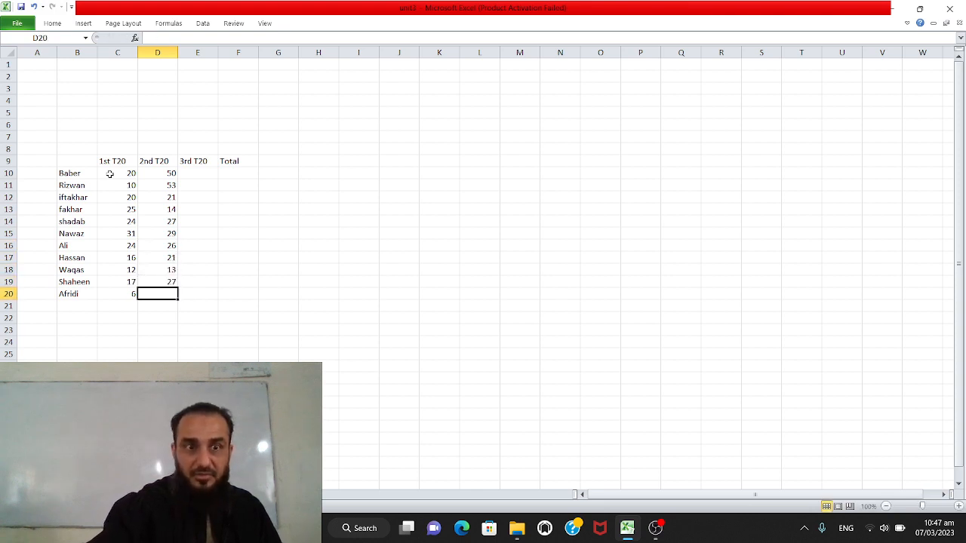
type("31")
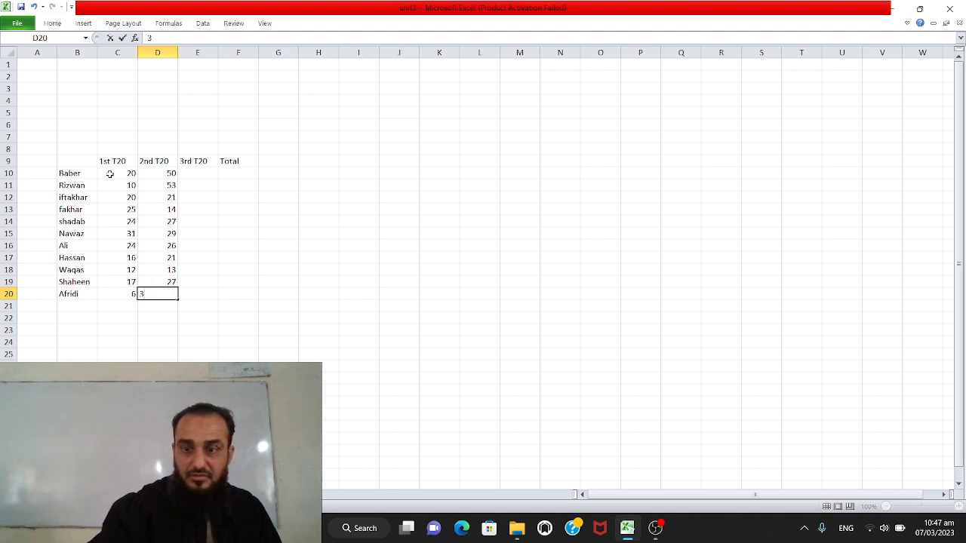
key("Right")
Step: Fill cells E10 to E14 of the 3rd T20 column with the scores 37, 73, 24, 12 and 18
key("Up")
key("Up")
key("Up")
key("Up")
key("Up")
key("Up")
key("Up")
key("Up")
key("Up")
key("Up")
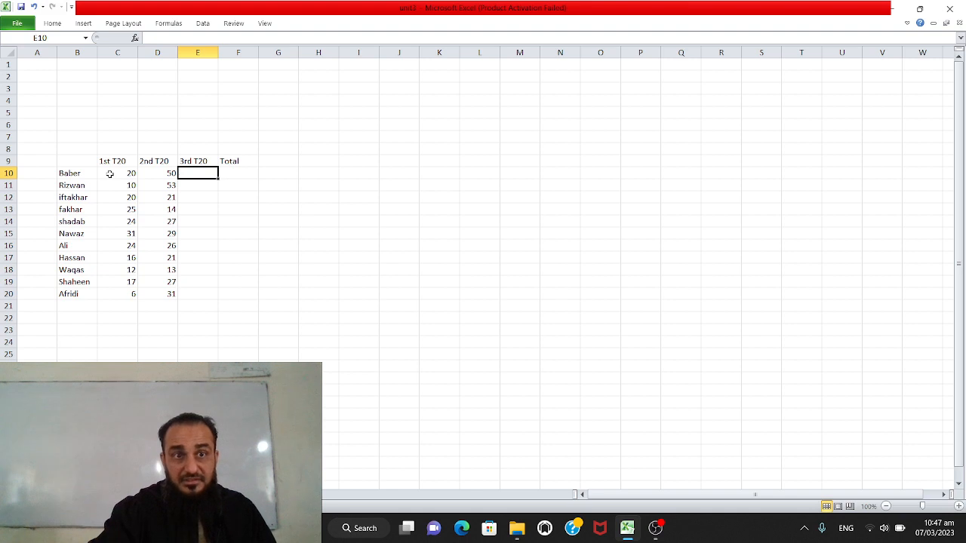
type("37")
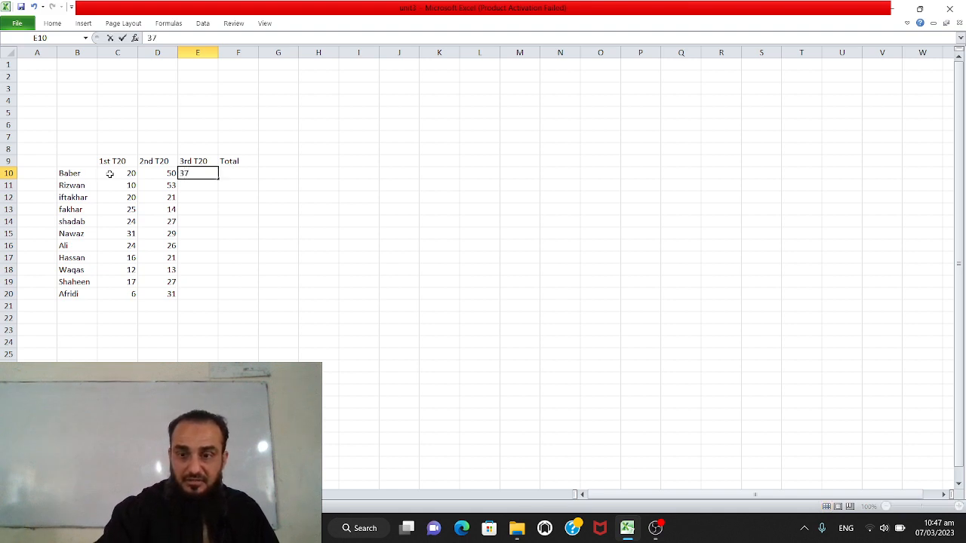
key("Return")
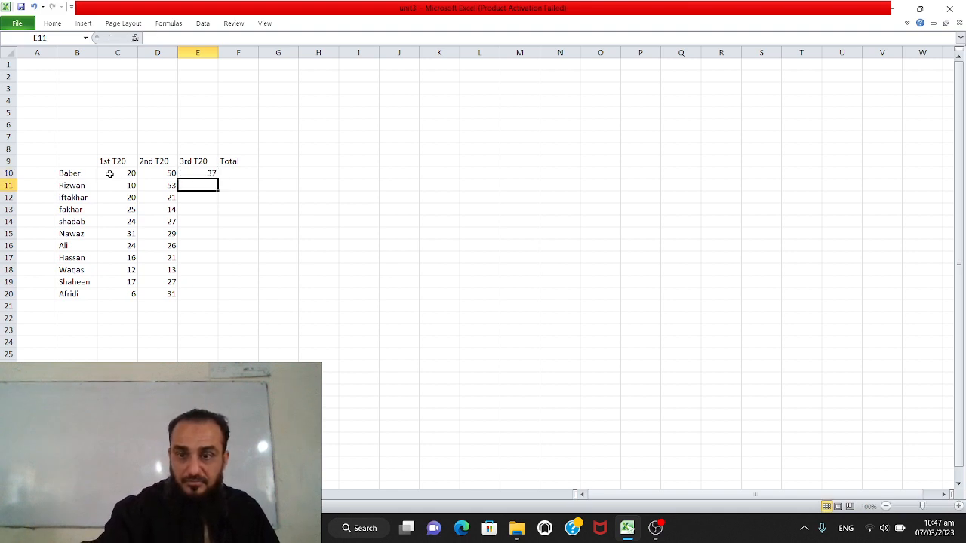
type("73")
key("Return")
type("24")
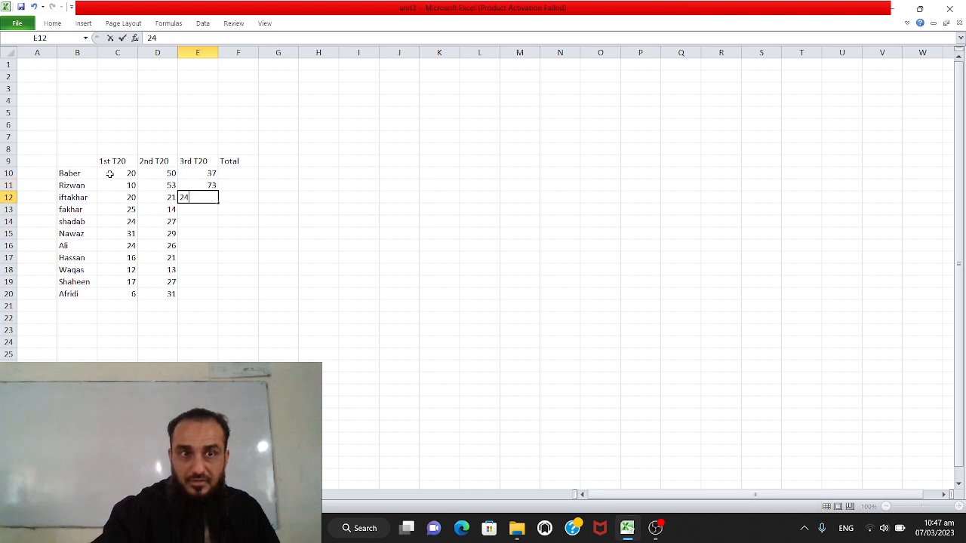
key("Left")
key("Right")
key("Down")
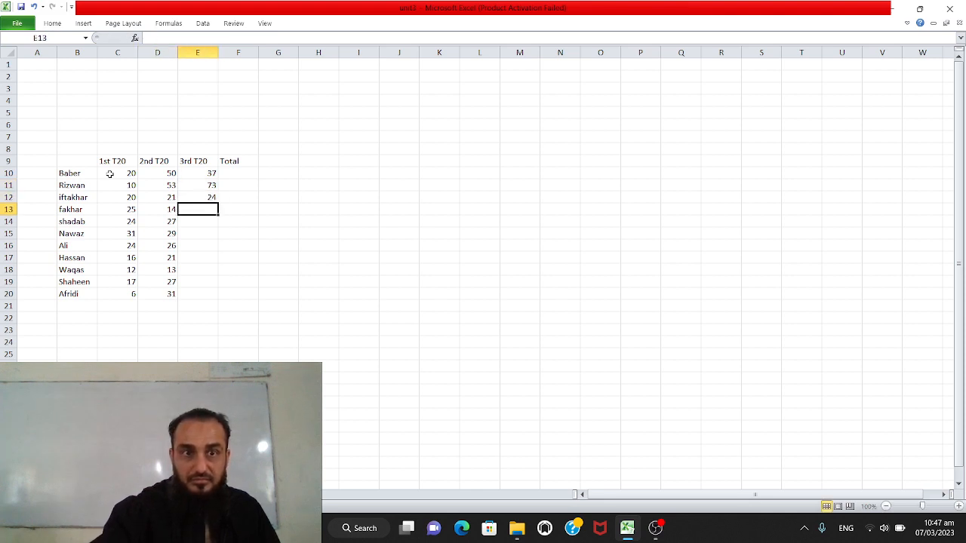
type("12")
key("Return")
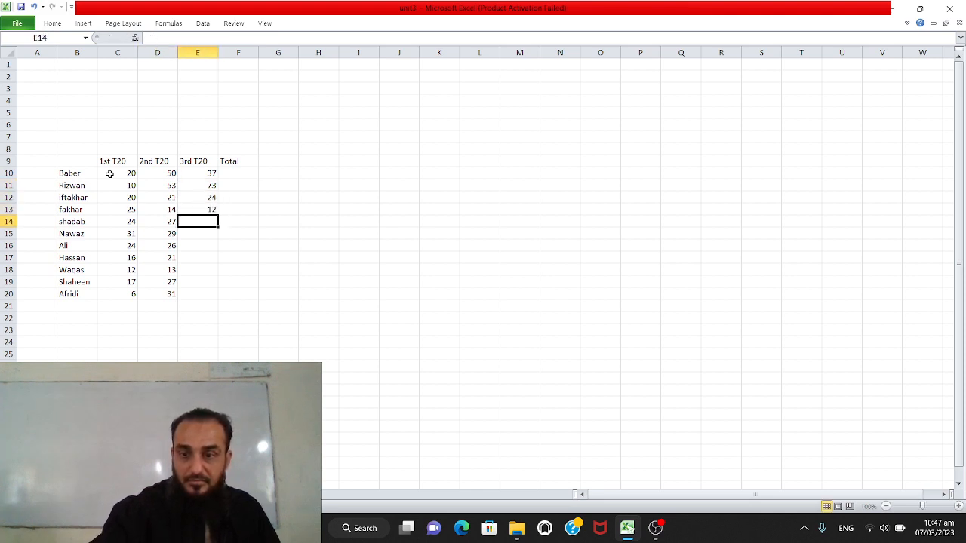
type("18")
key("Return")
Step: Complete the 3rd T20 column in cells E15 to E20 with 19, 16, 15, 27, 12 and 23
type("19")
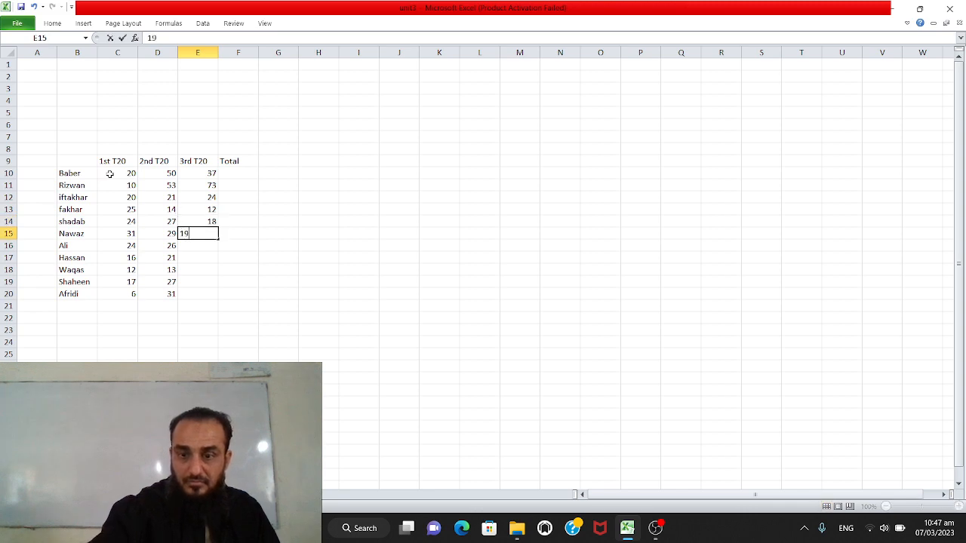
key("Return")
type("16")
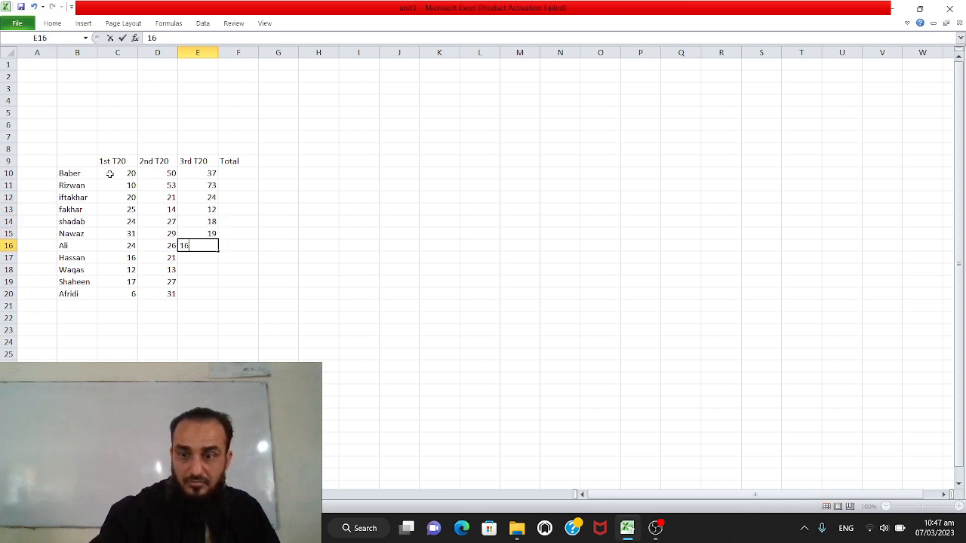
key("Return")
type("15")
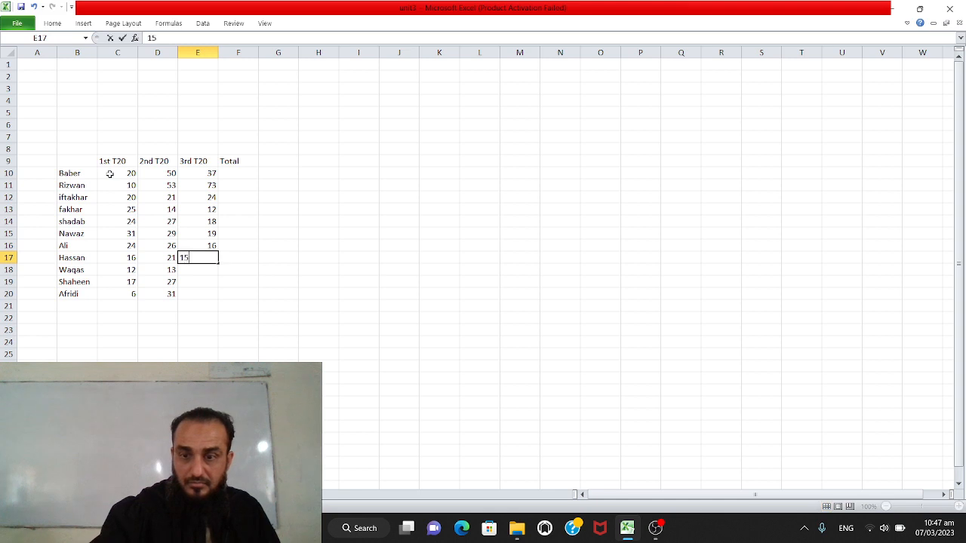
key("ctrl+Return")
key("Return")
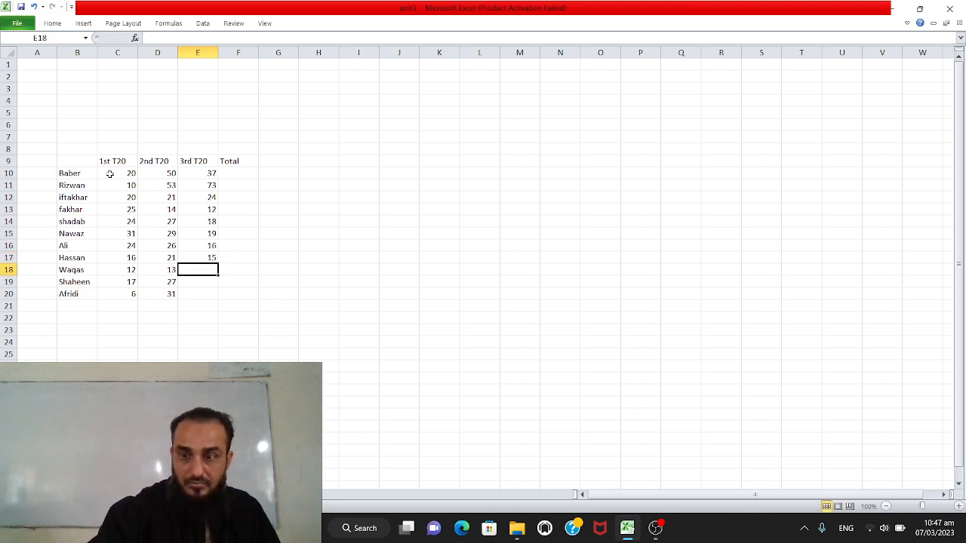
type("27")
key("Return")
type("1")
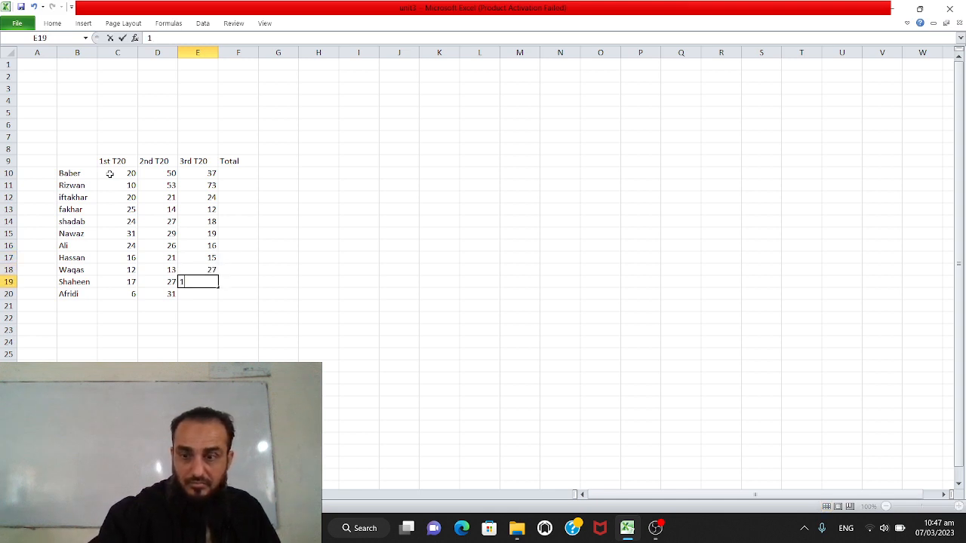
type("2")
key("Return")
type("23")
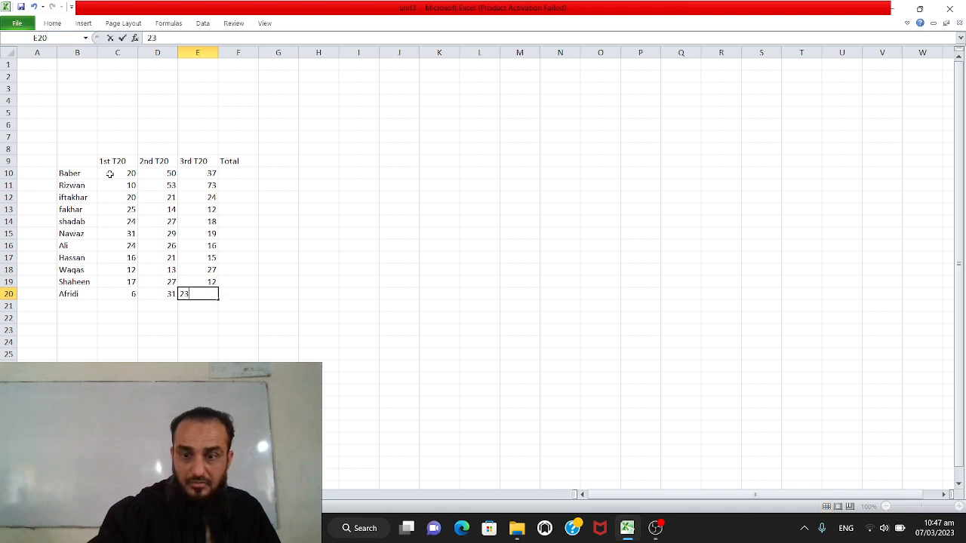
key("Tab")
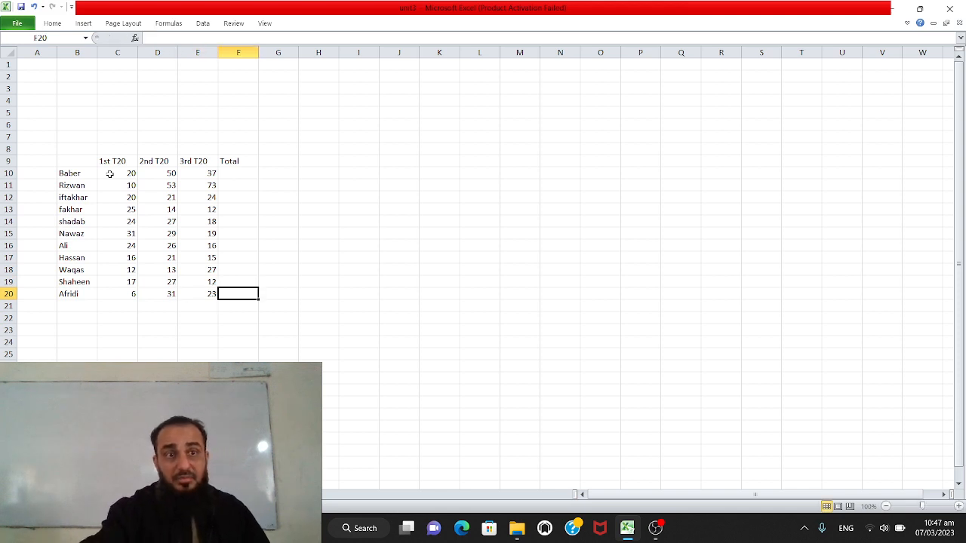
Step: Enter the formula =C10+D10+E10 in F10 to total the first player's three scores
left_click(228, 175)
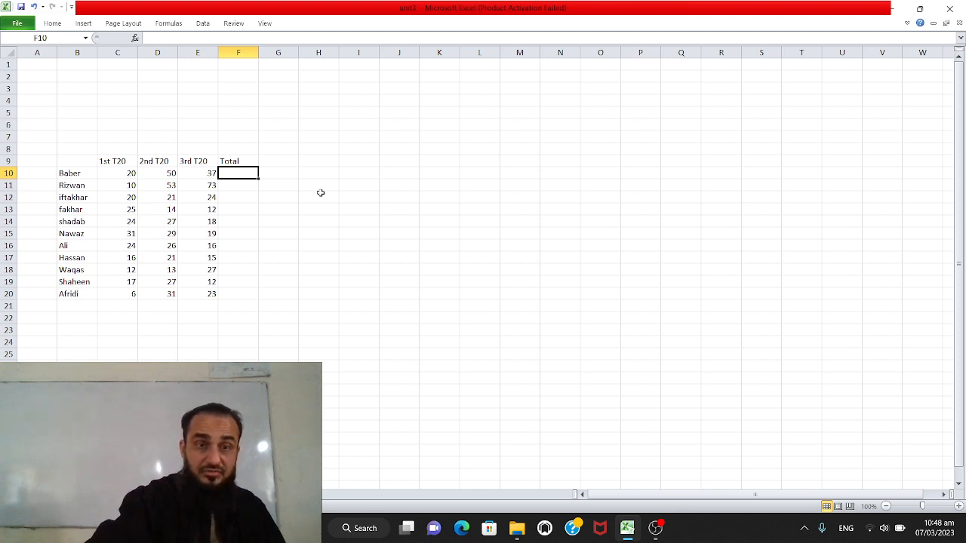
type("=")
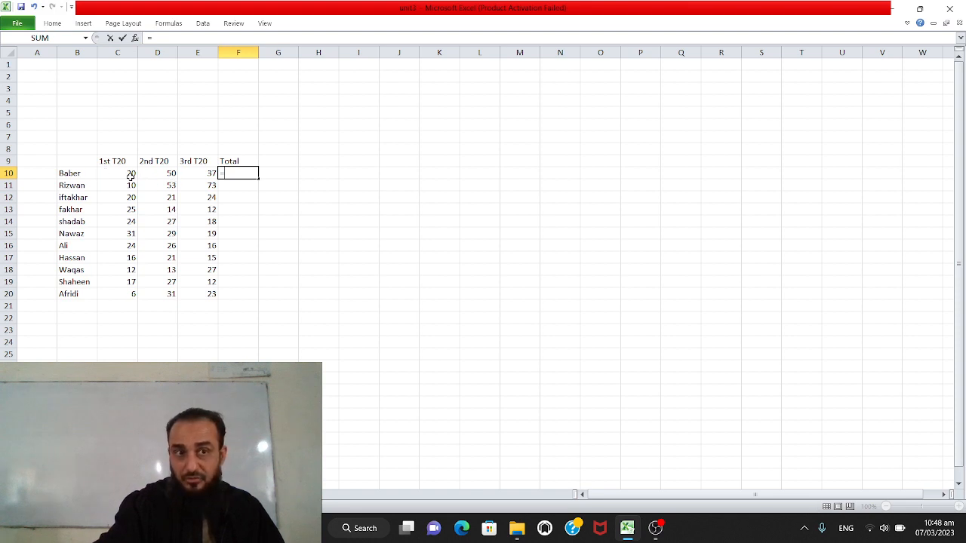
left_click(122, 174)
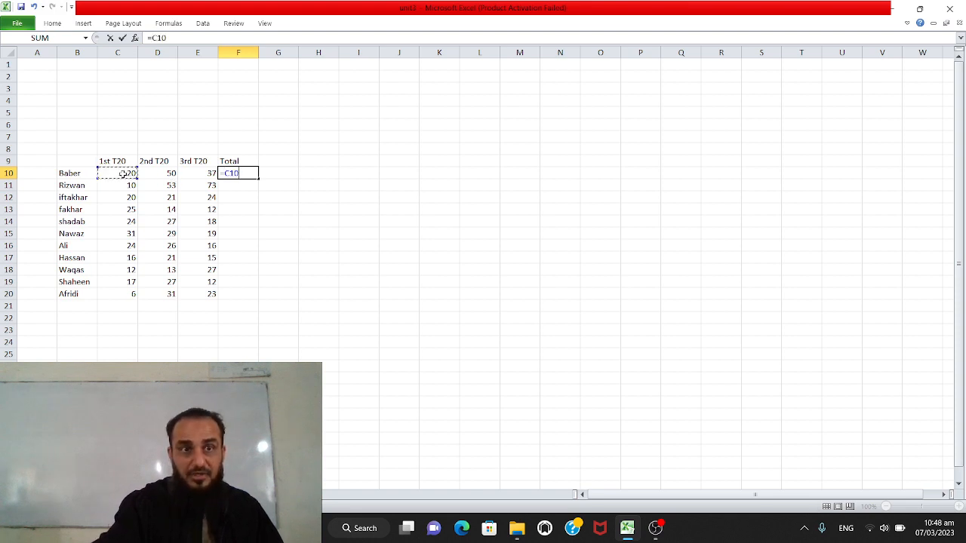
type("+")
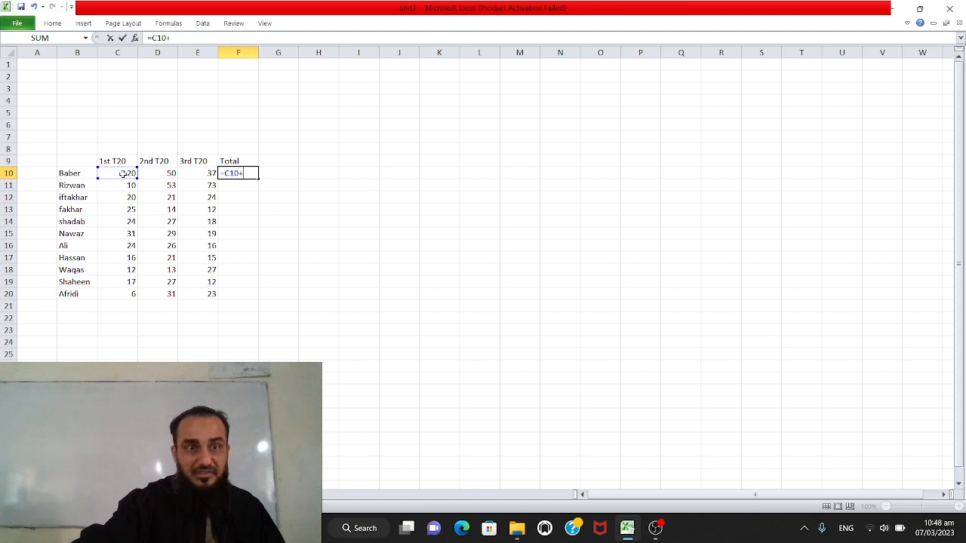
left_click(167, 173)
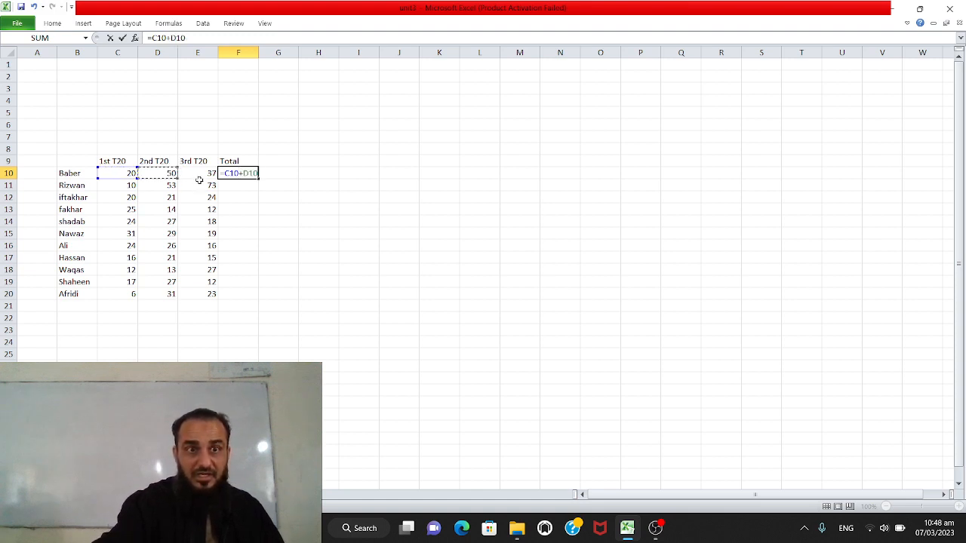
type("+")
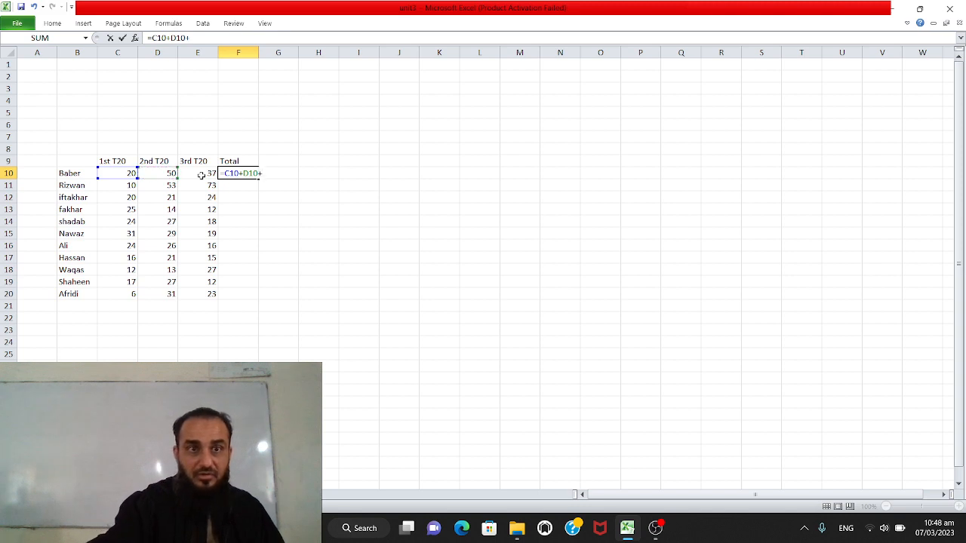
left_click(206, 173)
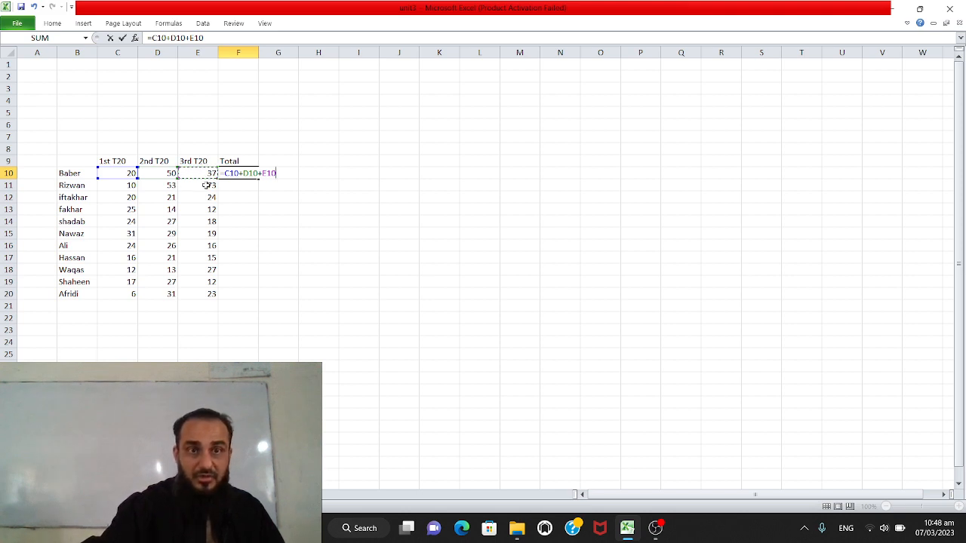
key("Return")
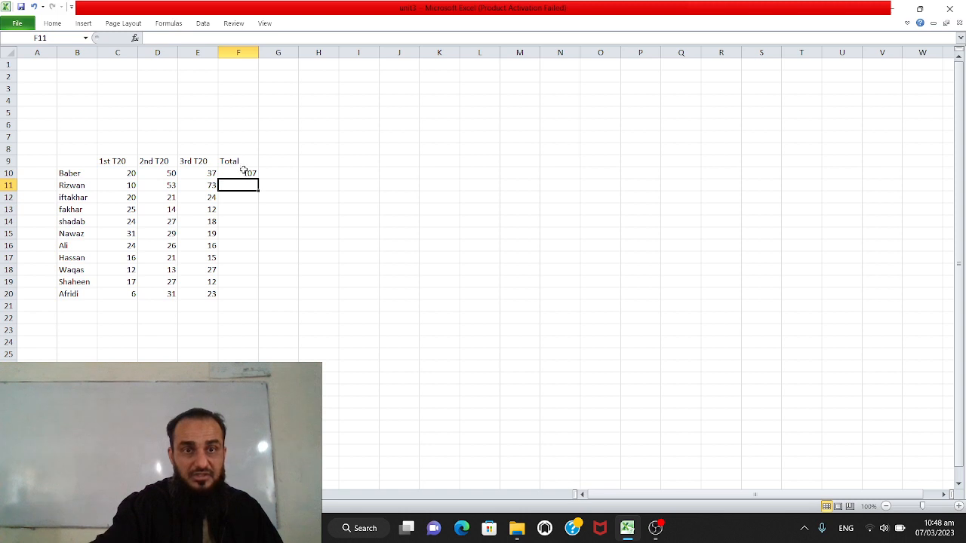
Step: Fill the F10 total formula down to F20 and check the copied formulas in F11 to F13
left_click(243, 172)
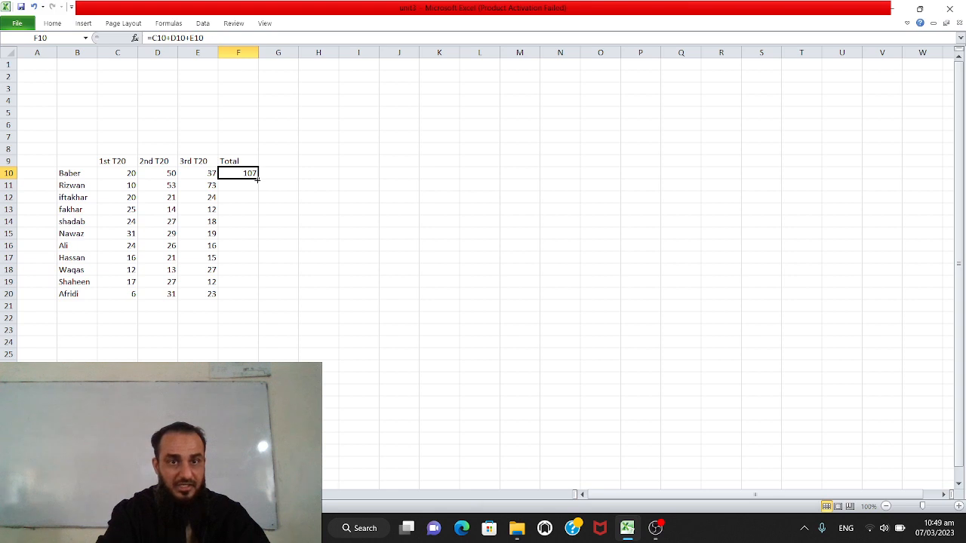
left_click_drag(257, 178, 261, 301)
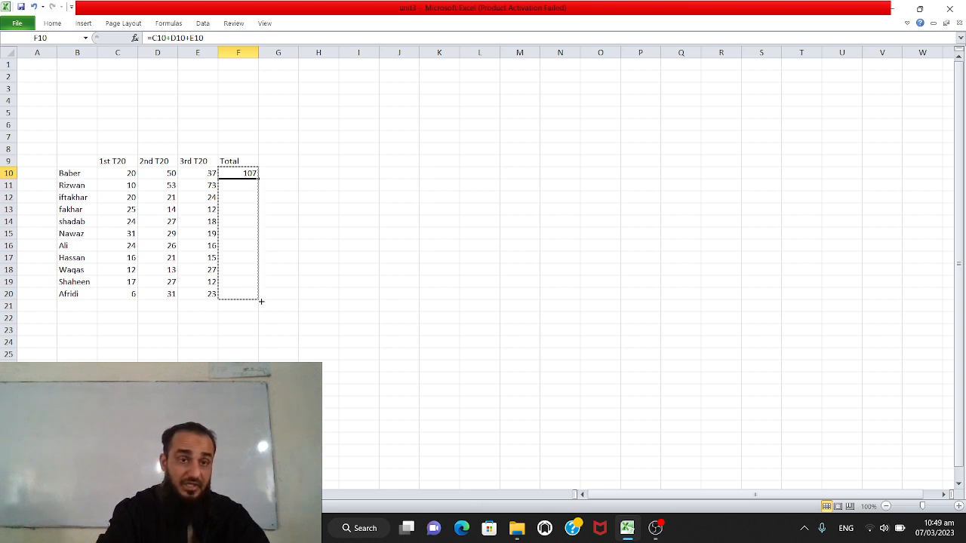
left_click_drag(262, 301, 263, 302)
left_click(302, 242)
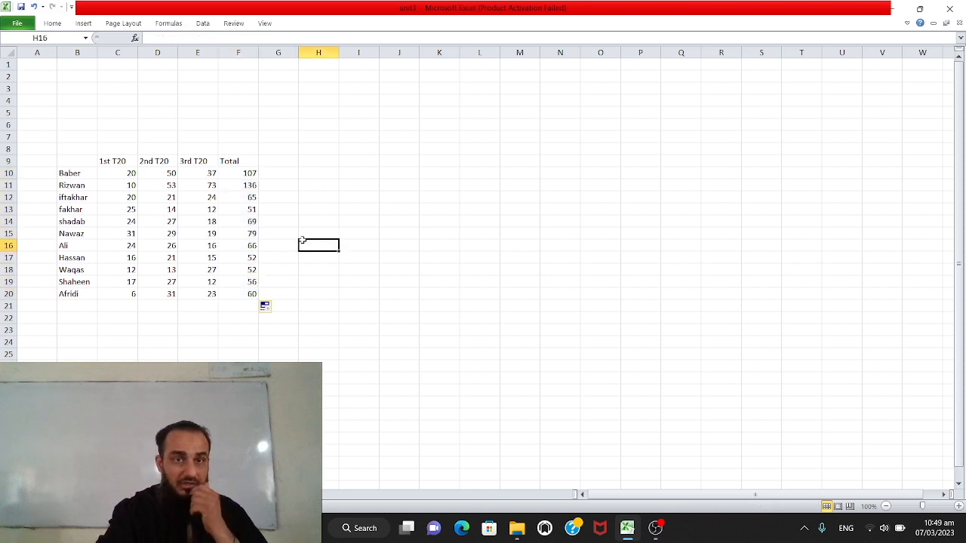
left_click(236, 189)
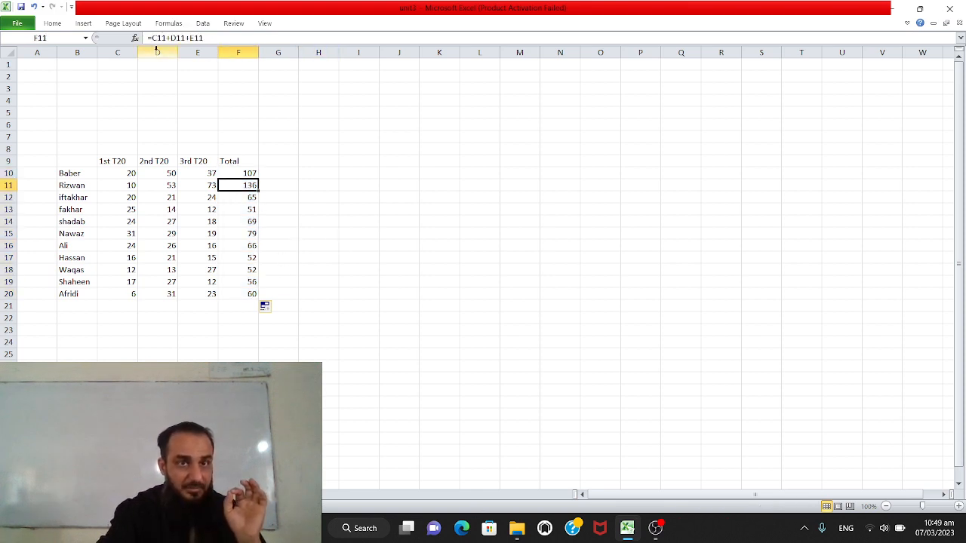
key("Down")
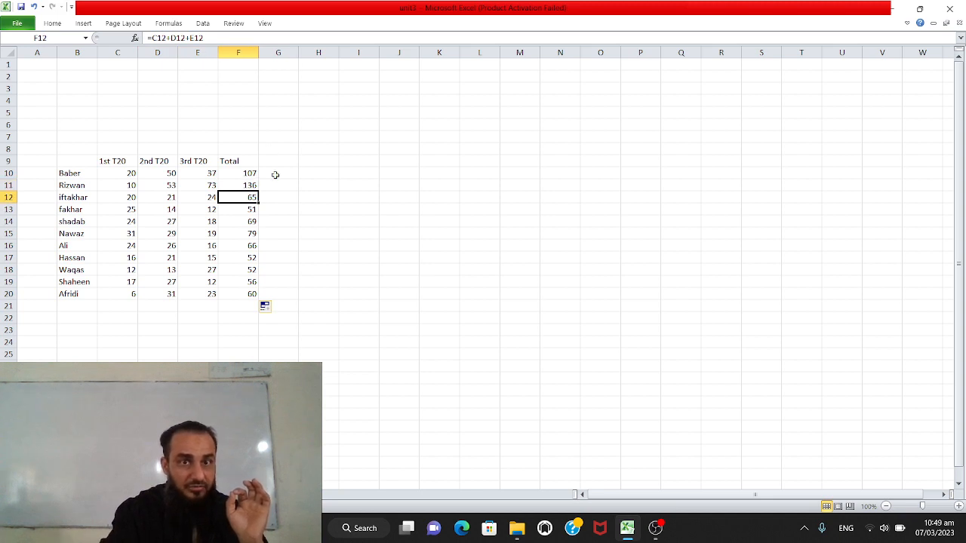
key("Down")
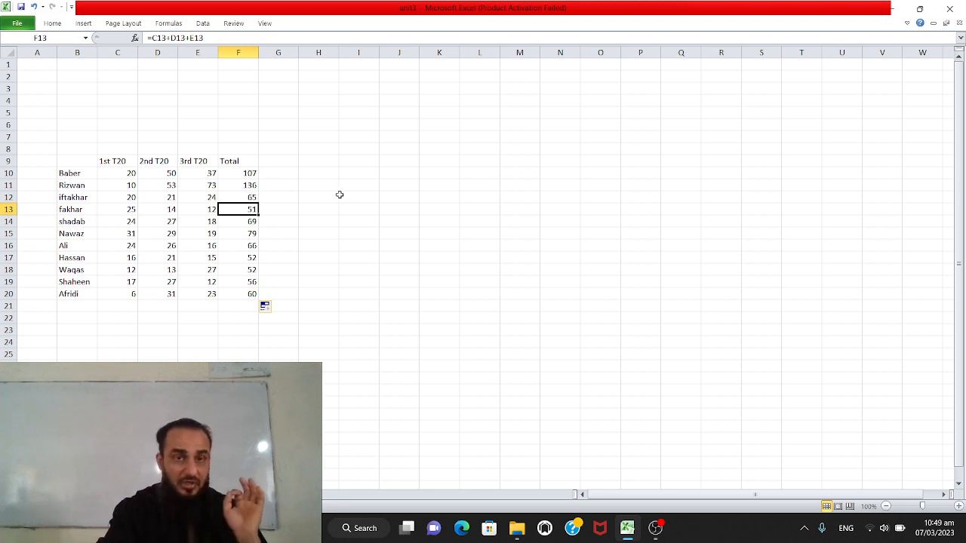
Step: Enter a SUM formula in G10 that adds the range C10:E10
left_click(280, 173)
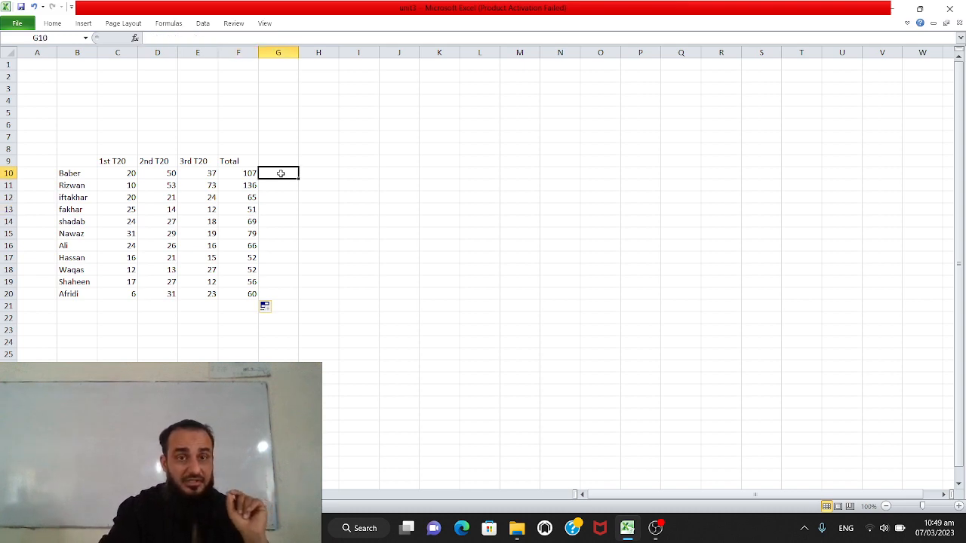
type("=")
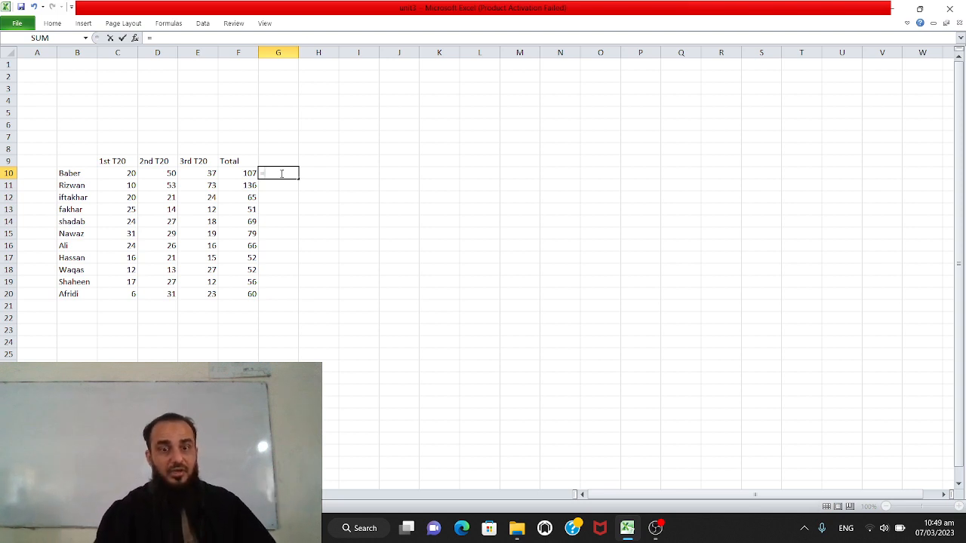
type("sum")
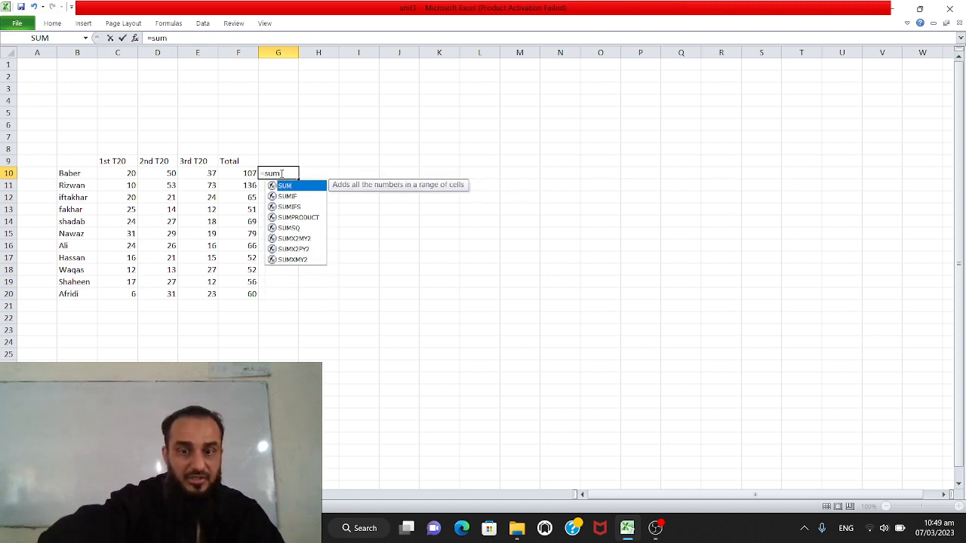
type("(")
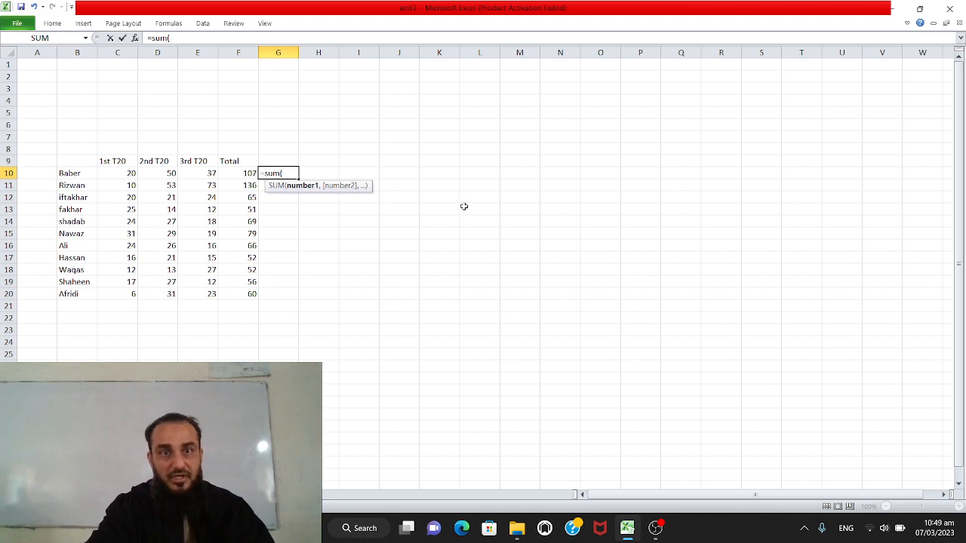
left_click(129, 173)
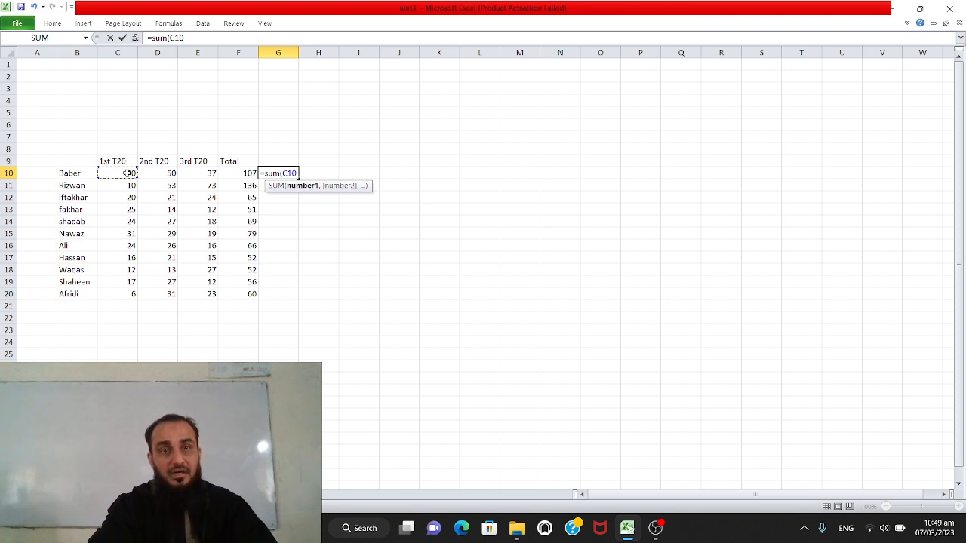
type(":")
left_click(129, 173)
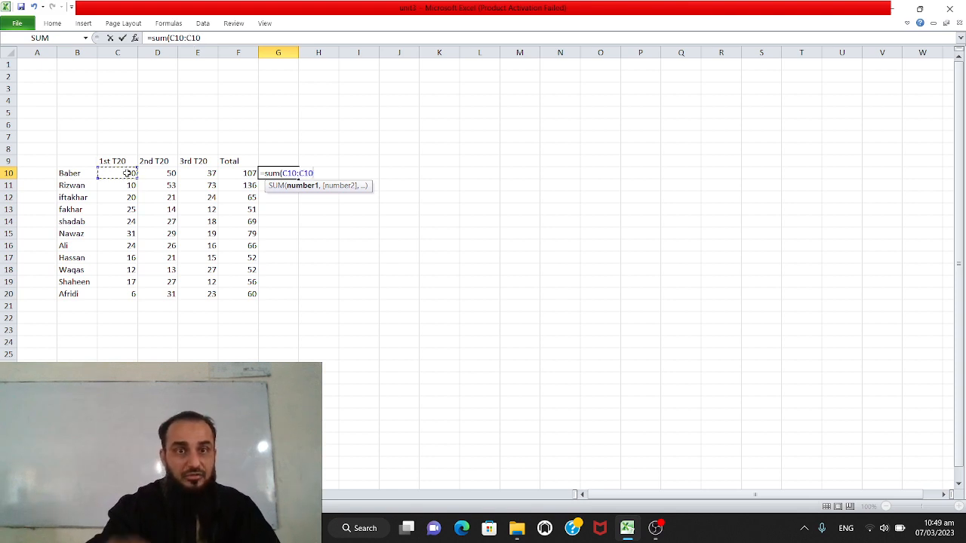
key("BackSpace")
key("BackSpace")
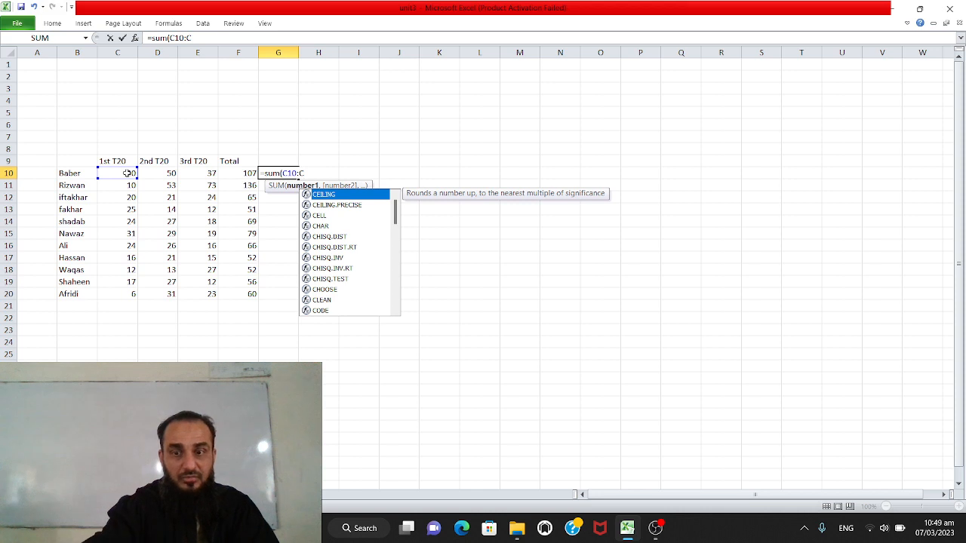
key("BackSpace")
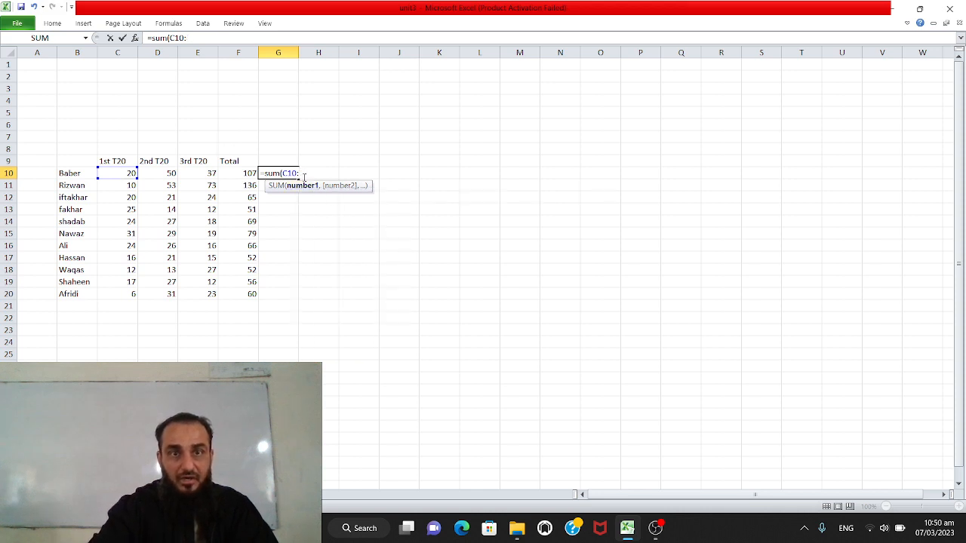
left_click(208, 174)
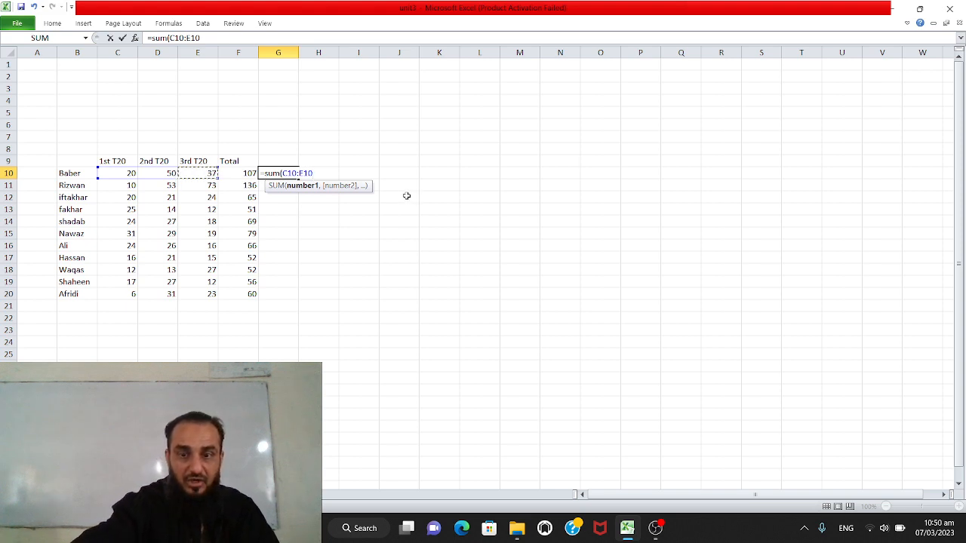
key("Return")
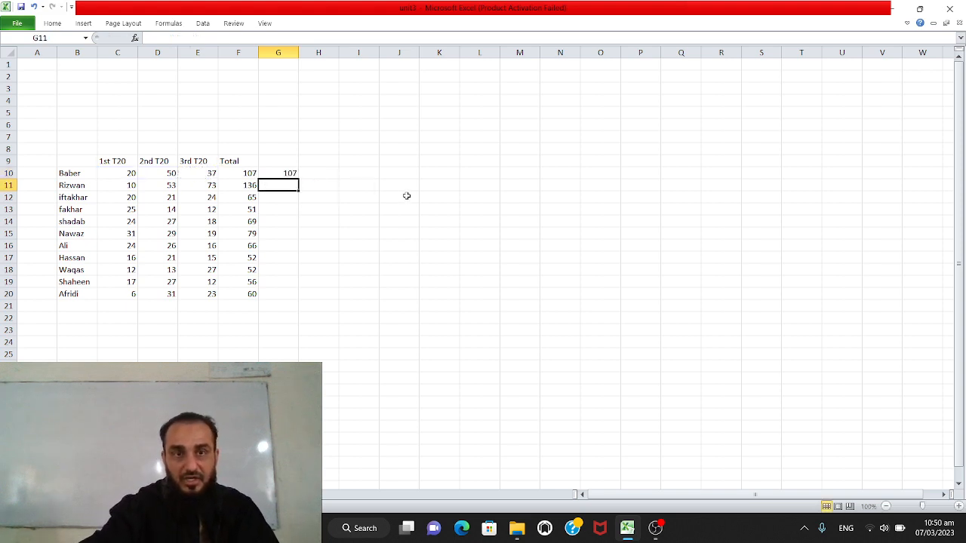
Step: Fill the SUM formula from G10 down to G20
left_click(292, 171)
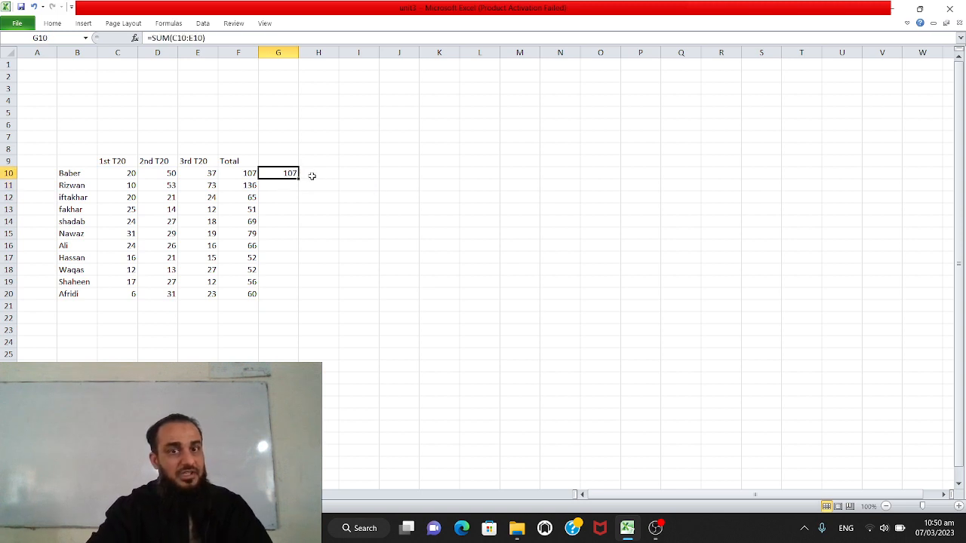
left_click_drag(297, 178, 294, 302)
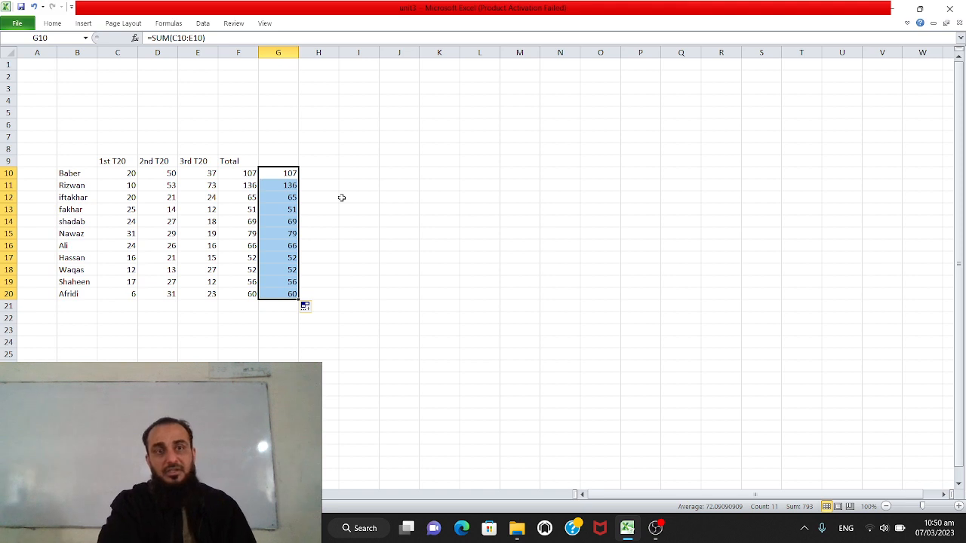
left_click(393, 218)
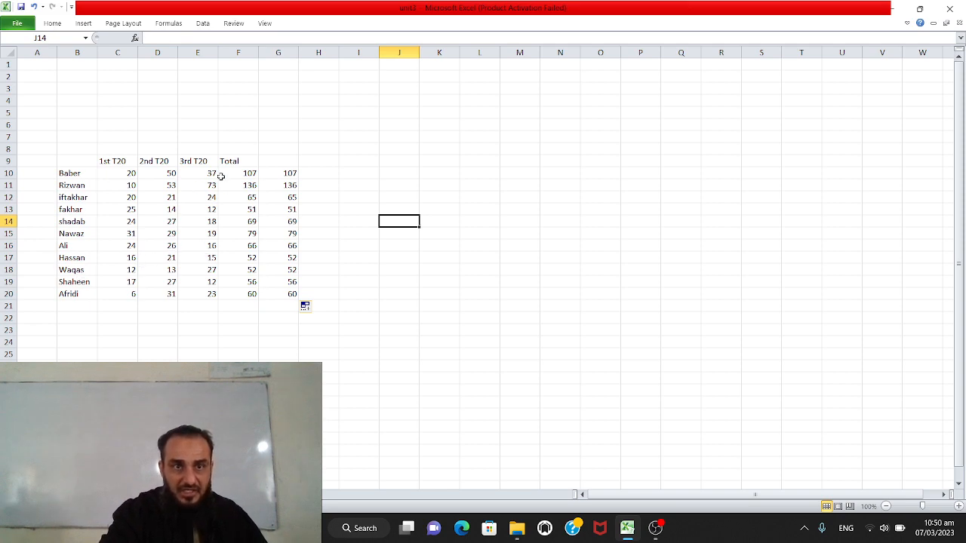
left_click(62, 160)
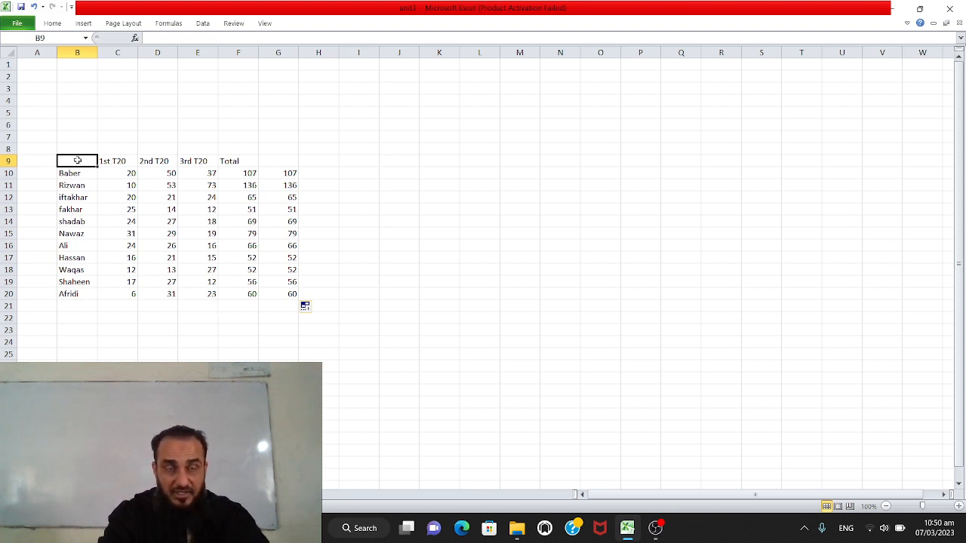
left_click_drag(77, 160, 248, 295)
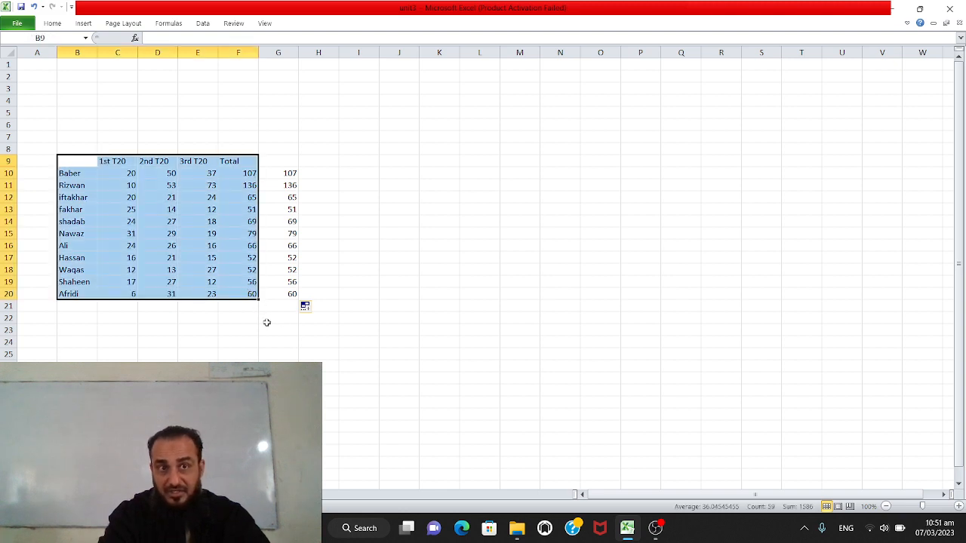
left_click(266, 322)
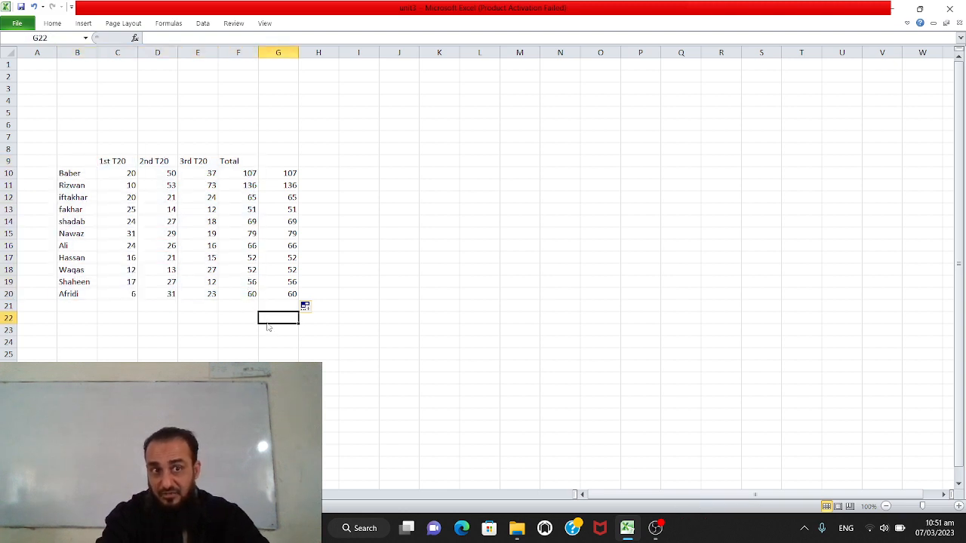
left_click(69, 156)
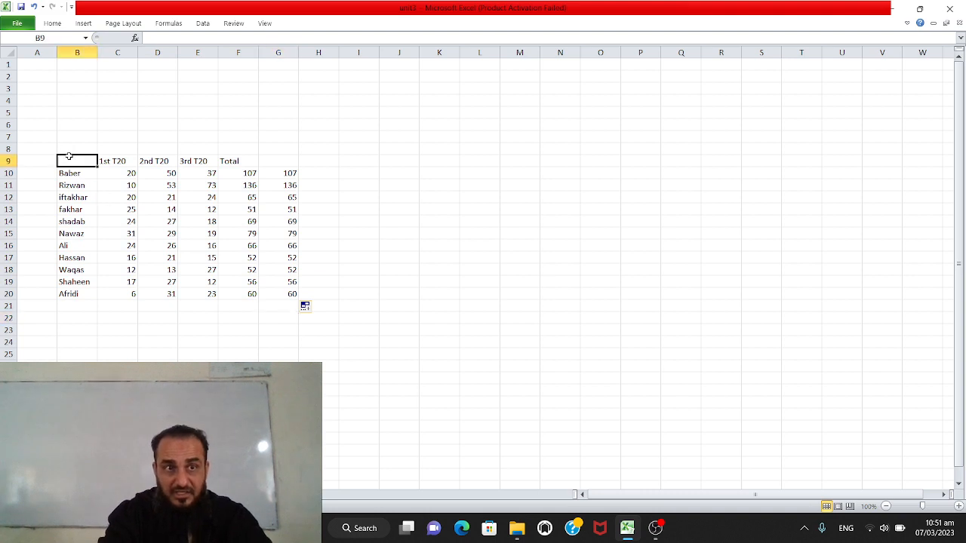
left_click(208, 294, "shift")
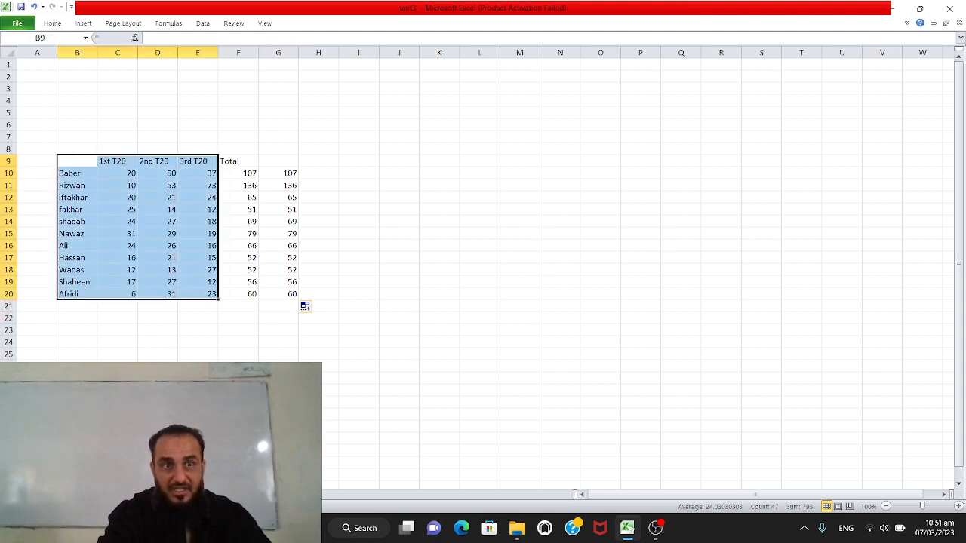
Step: Select the range B9:E20, covering the player names and the three T20 score columns with their headers
left_click(70, 158)
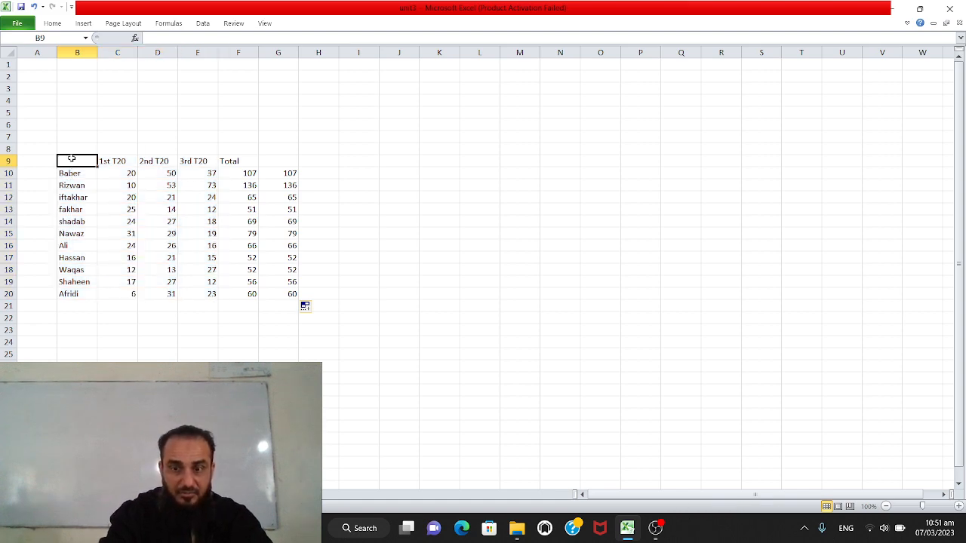
key("shift+Down")
key("shift+Down")
key("shift+Down")
key("shift+Down")
key("shift+Right")
key("shift+Right")
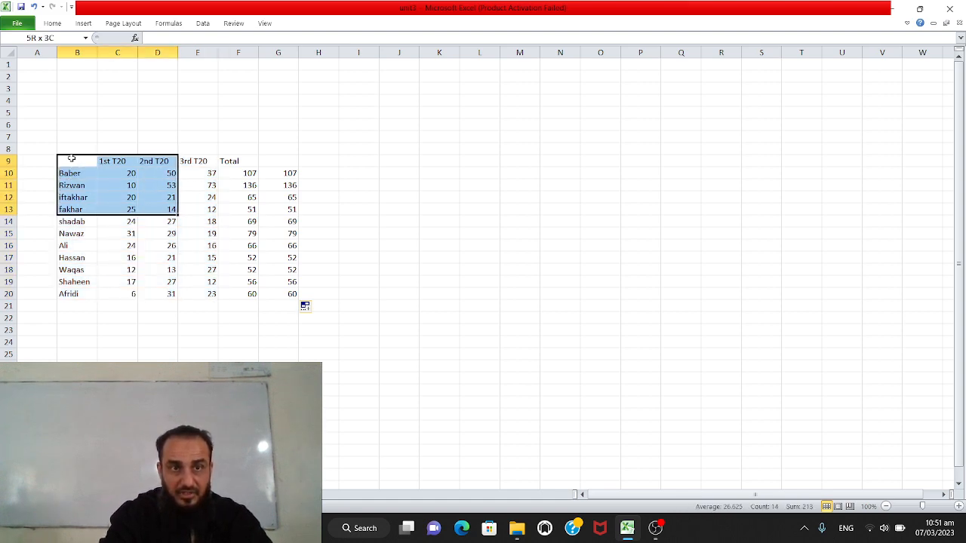
key("shift+Right")
key("shift+Down")
key("shift+Down")
key("shift+Down")
key("shift+Down")
key("shift+Down")
key("shift+Down")
key("shift+Down")
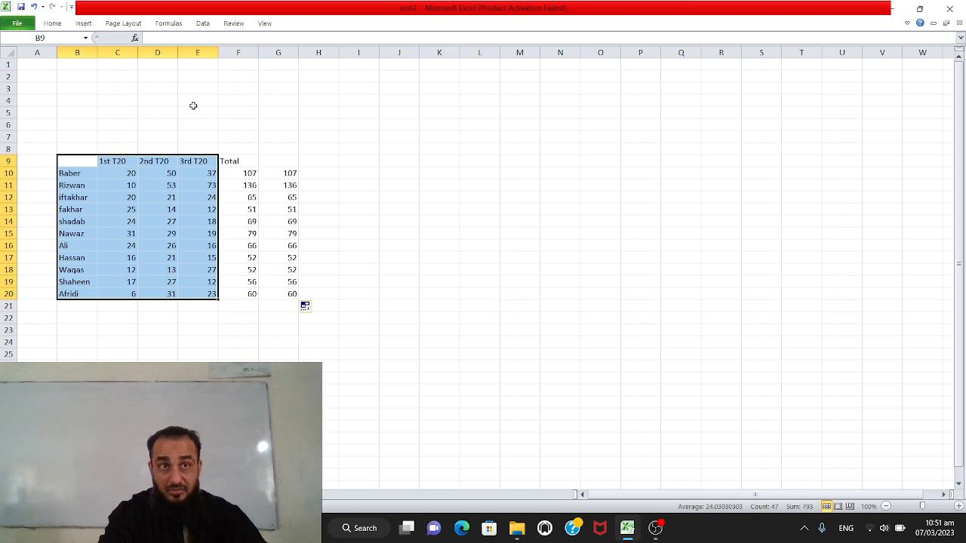
Step: Insert a 2-D clustered bar chart of the selected T20 scores, and delete it after viewing the players' bars
left_click(83, 23)
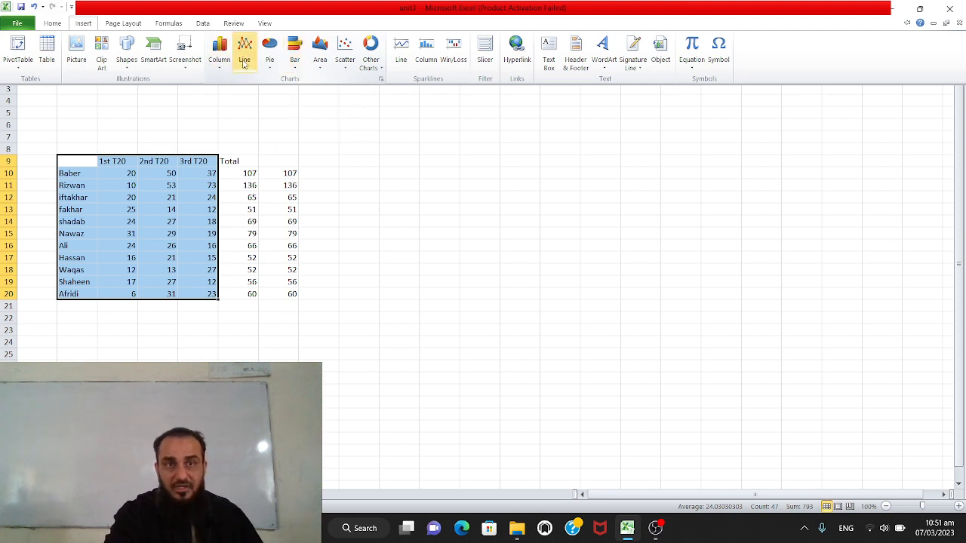
left_click(295, 60)
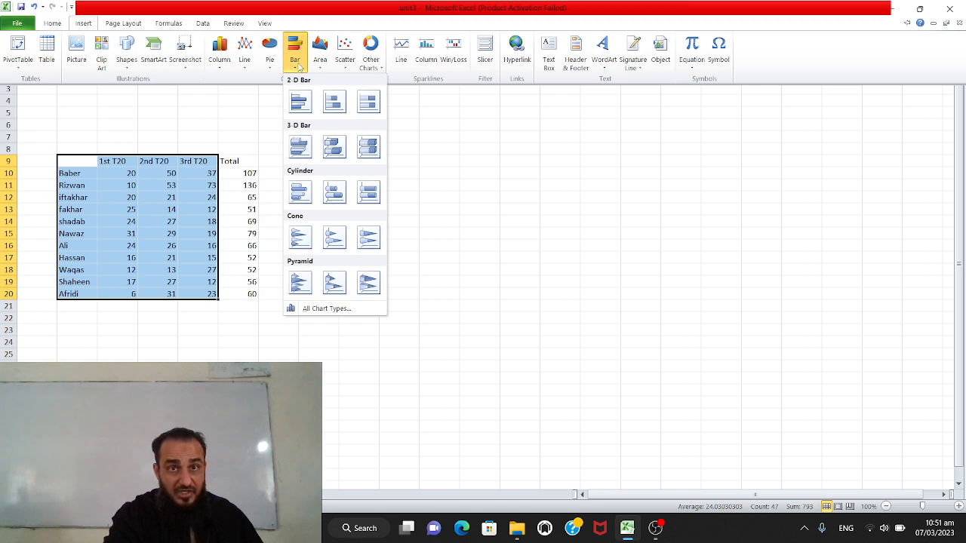
left_click(306, 109)
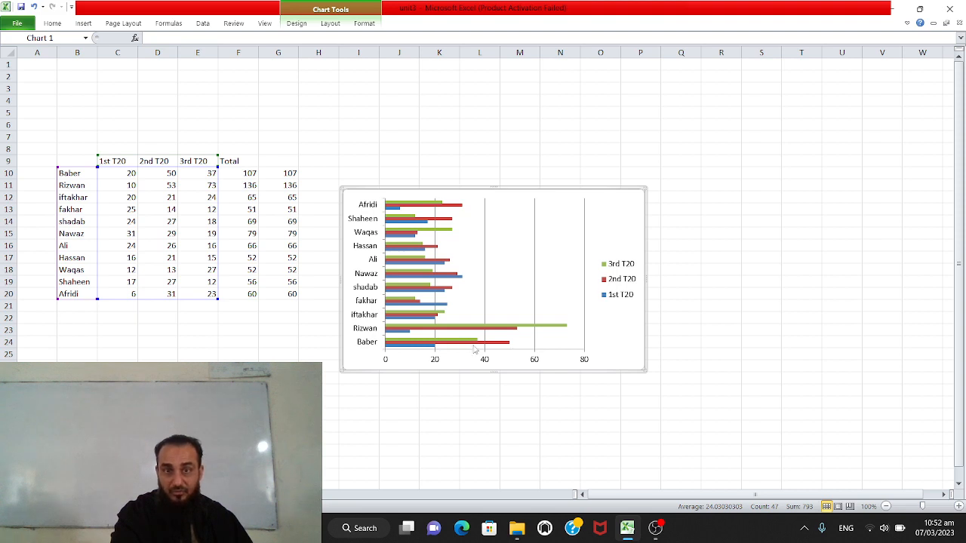
mouse_move(474, 349)
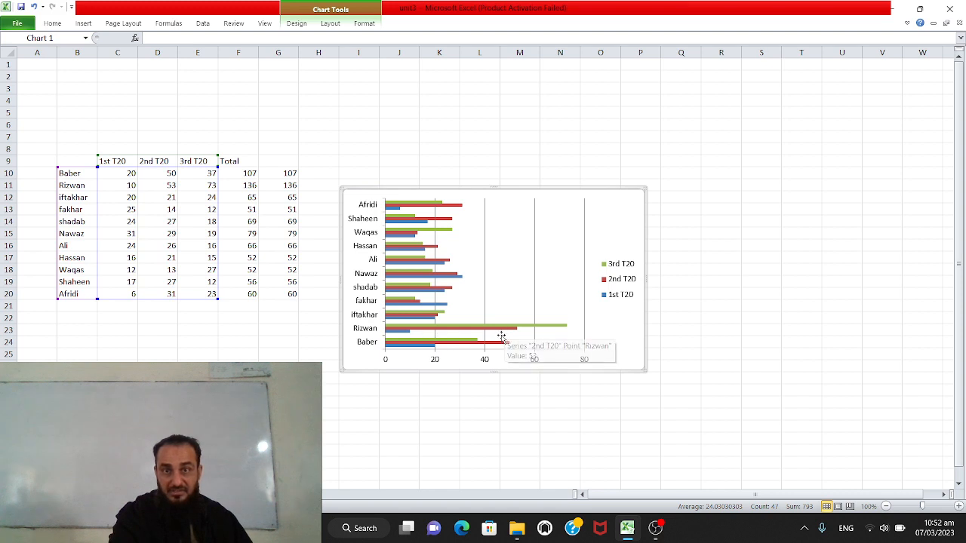
mouse_move(513, 334)
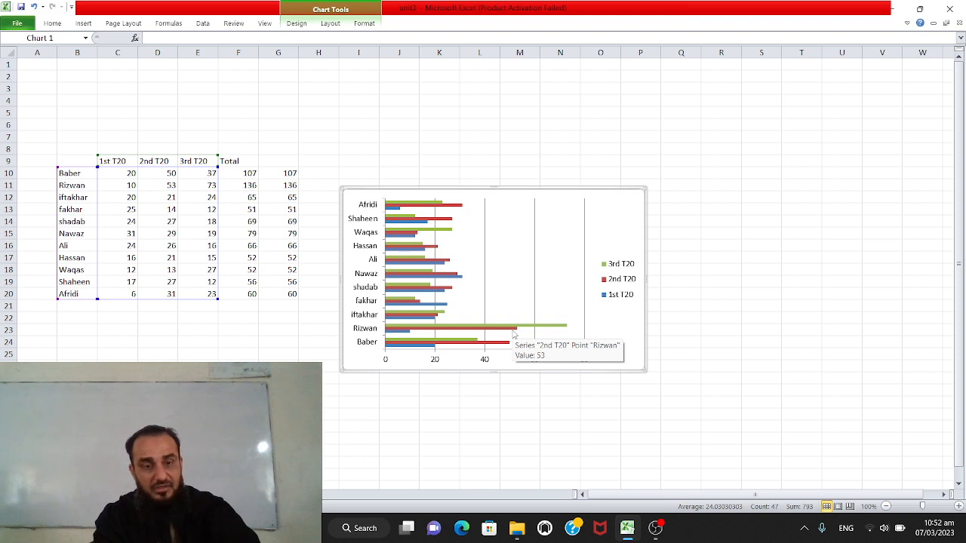
key("Delete")
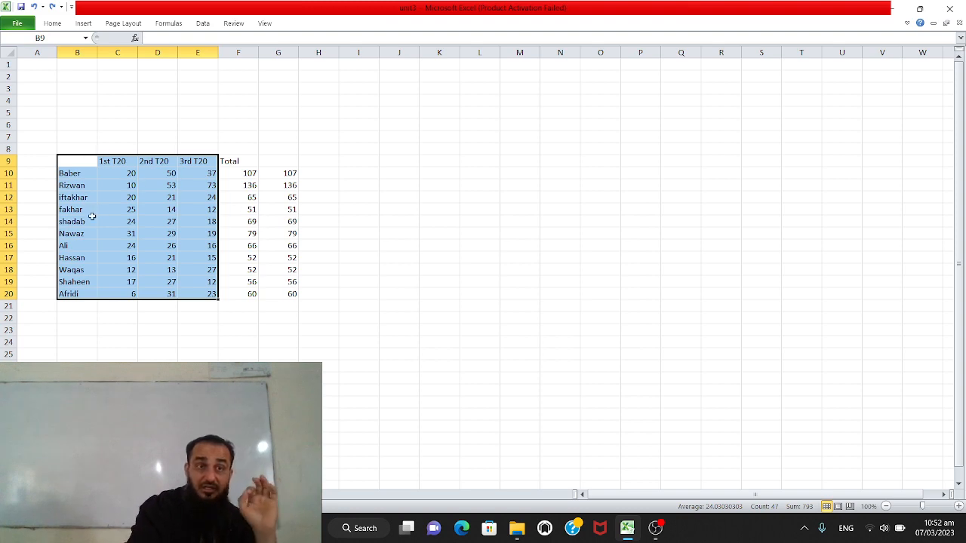
Step: Insert a 2-D clustered column chart of the scores in B9:E20, and delete it after viewing
left_click(83, 24)
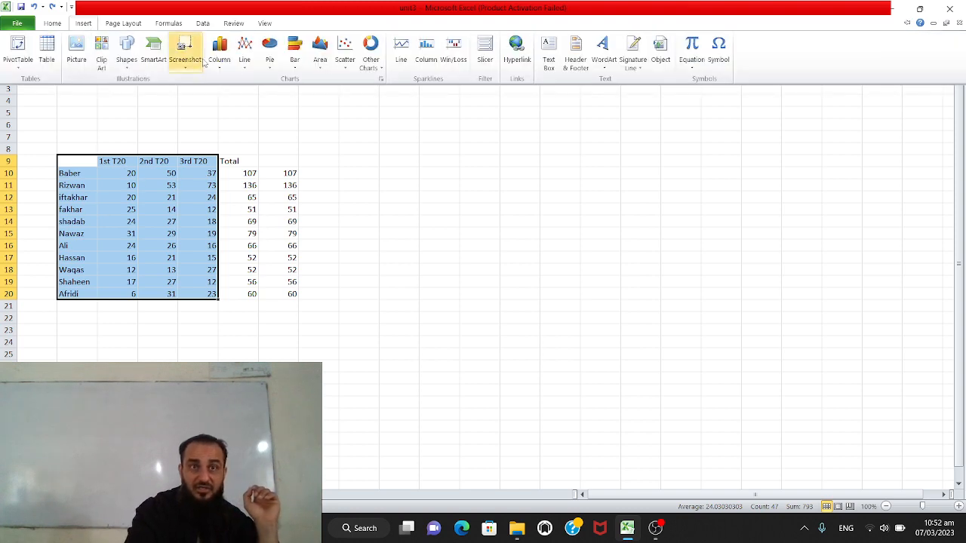
left_click(230, 66)
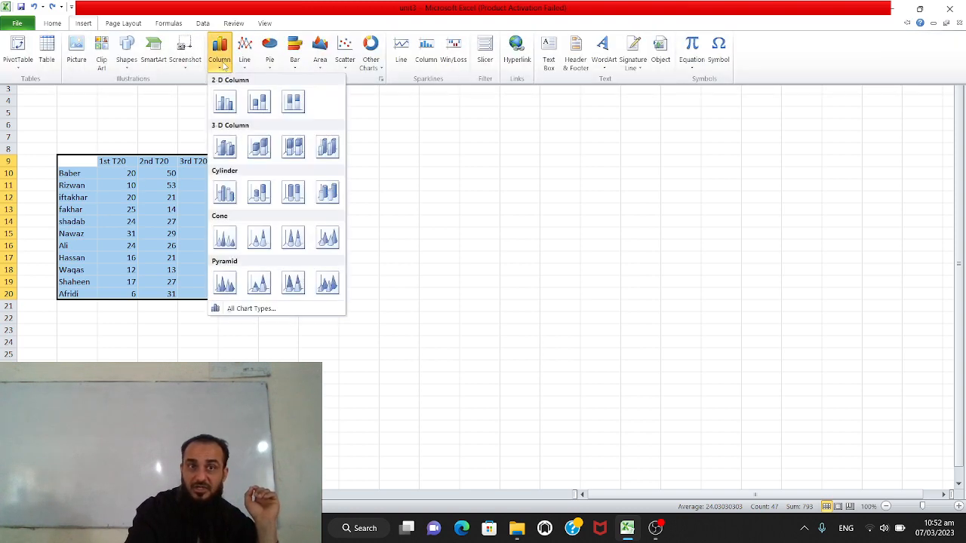
left_click(225, 102)
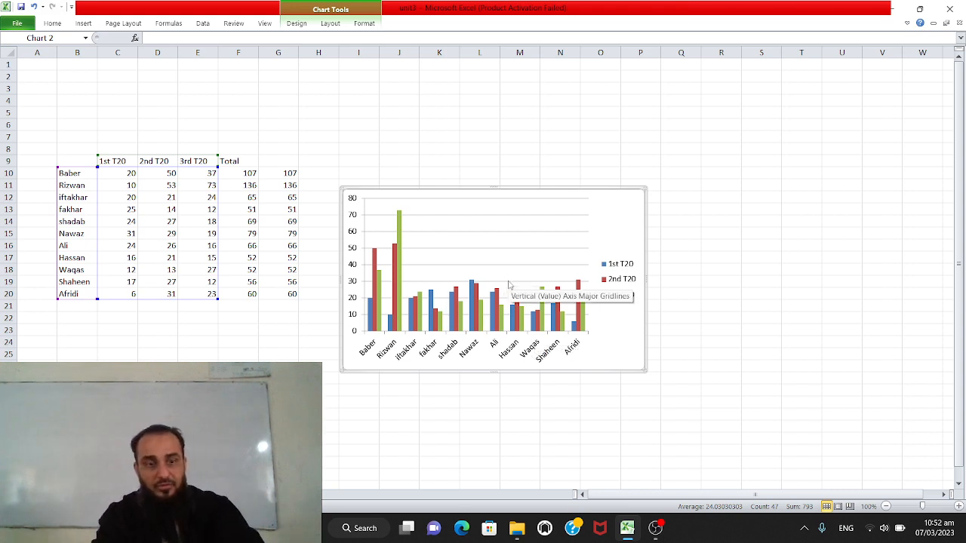
key("Delete")
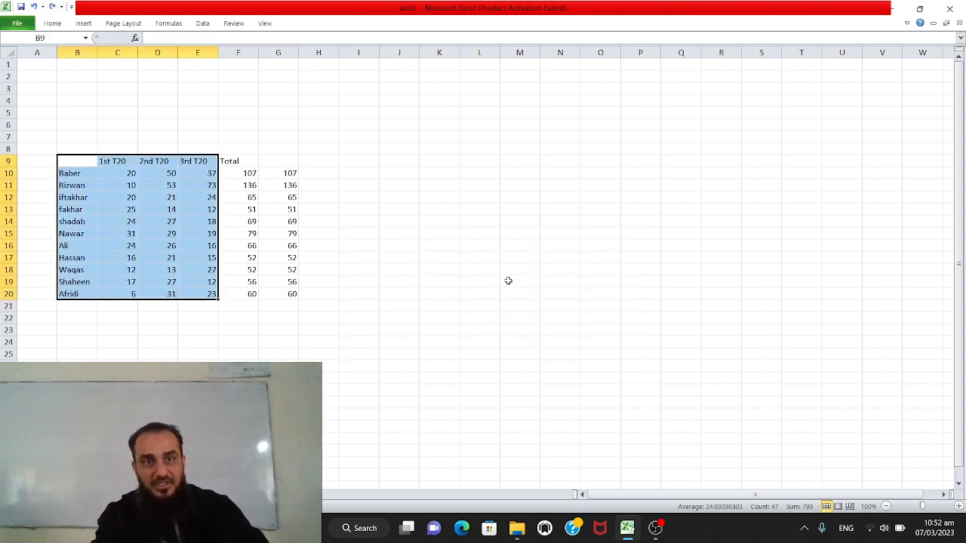
Step: Enter a MAX formula in F25 that finds the highest value in the range C10:F20
left_click(330, 355)
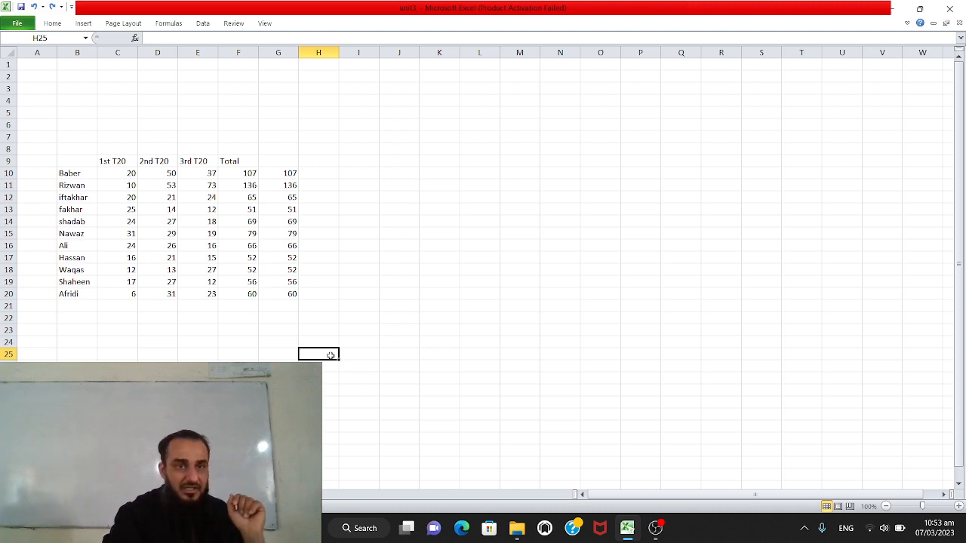
left_click(237, 353)
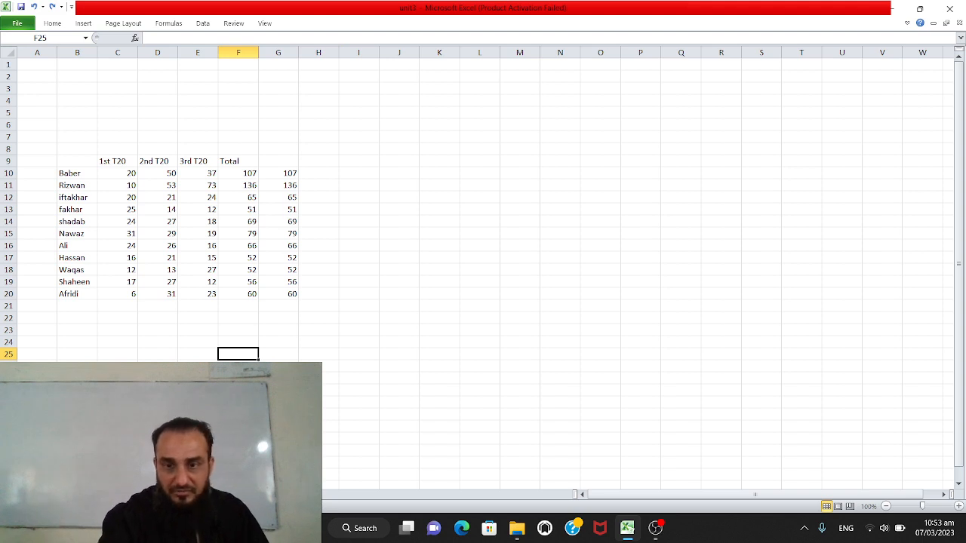
type("=")
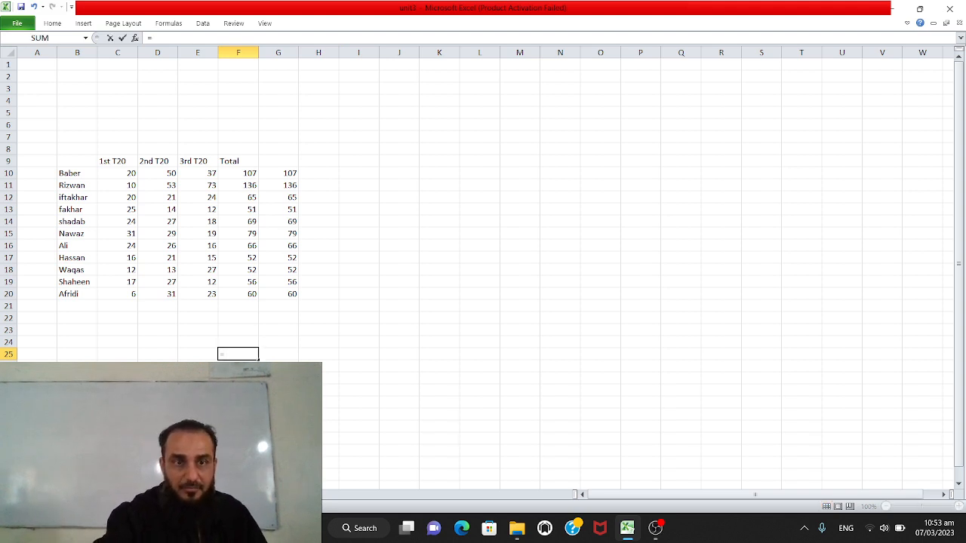
type("max")
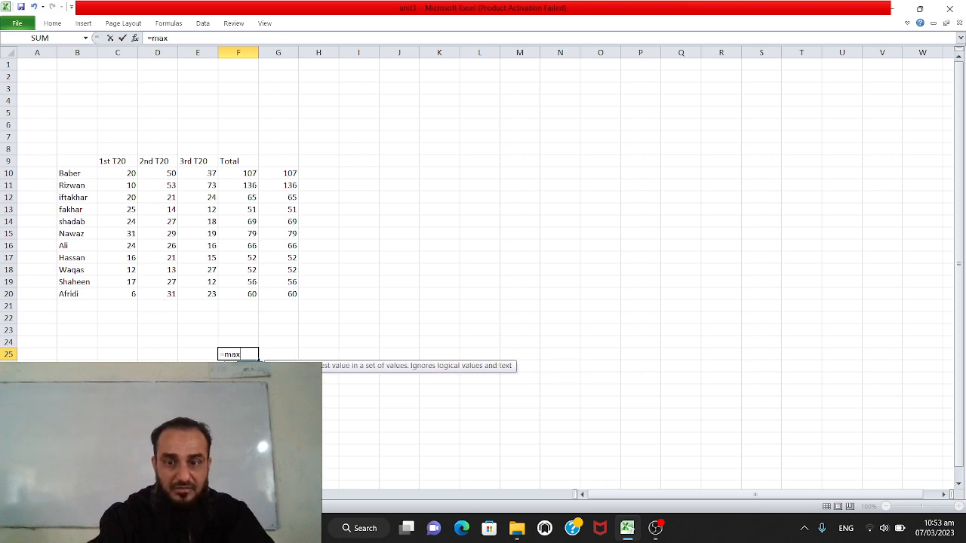
type("(")
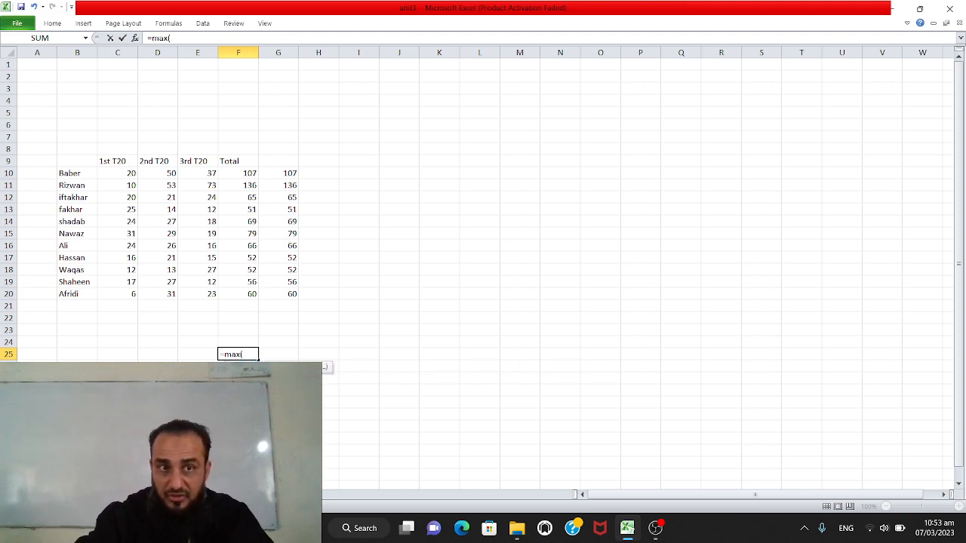
left_click(116, 177)
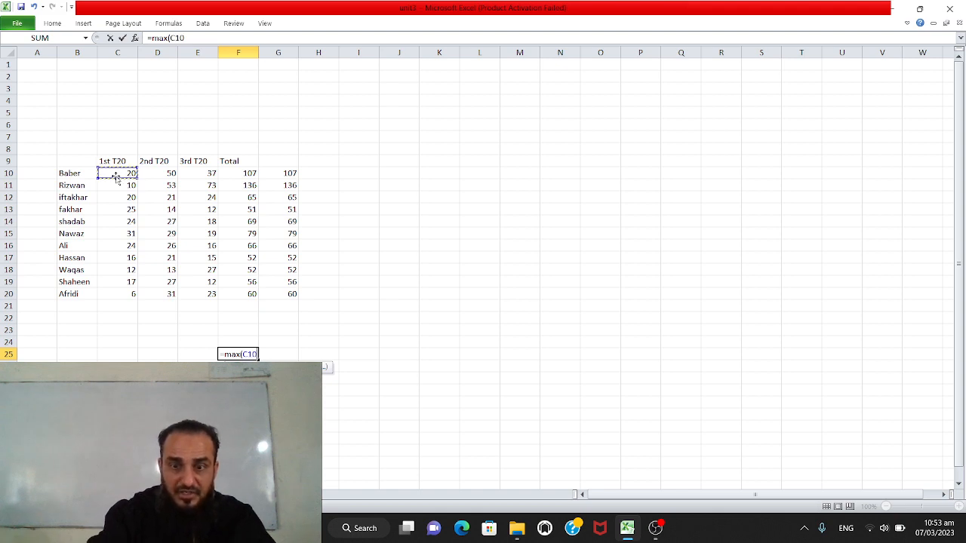
type(":C")
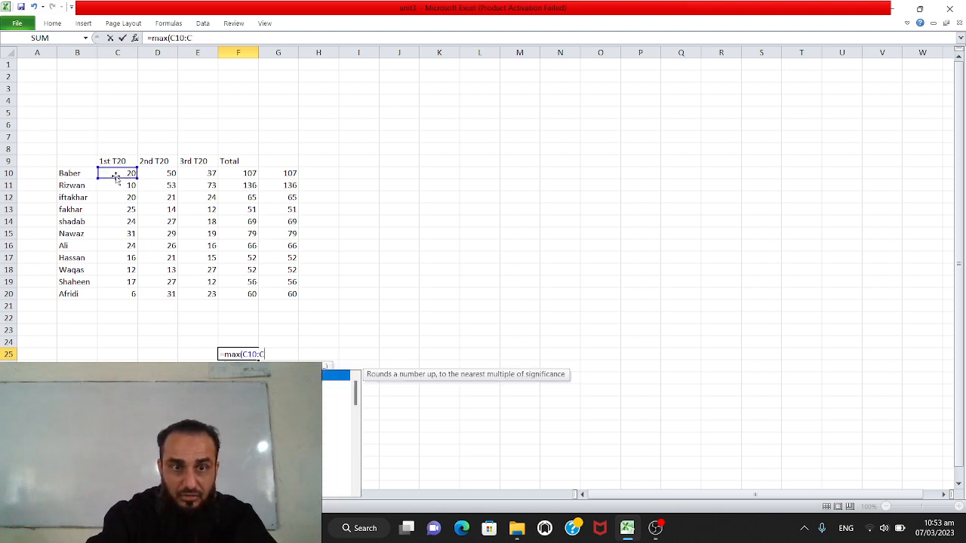
key("BackSpace")
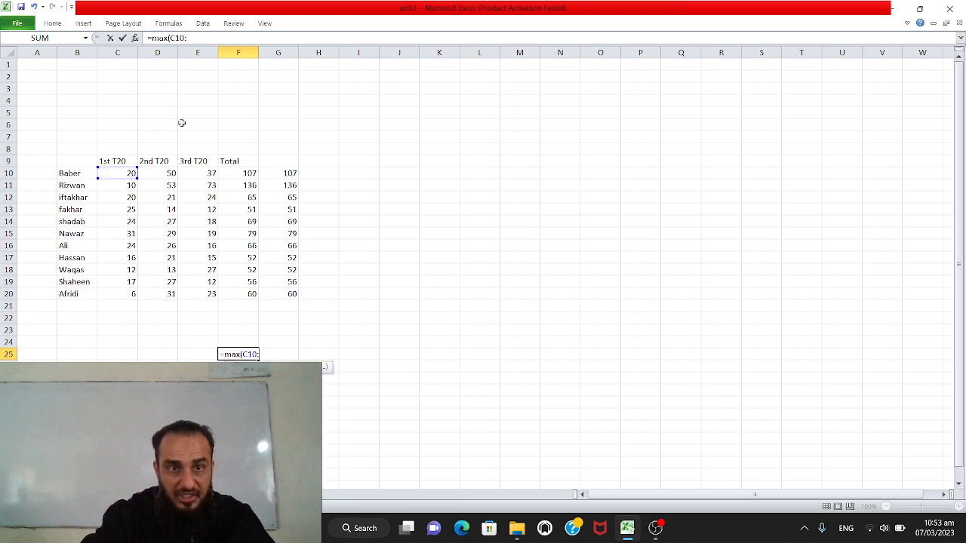
left_click(252, 293)
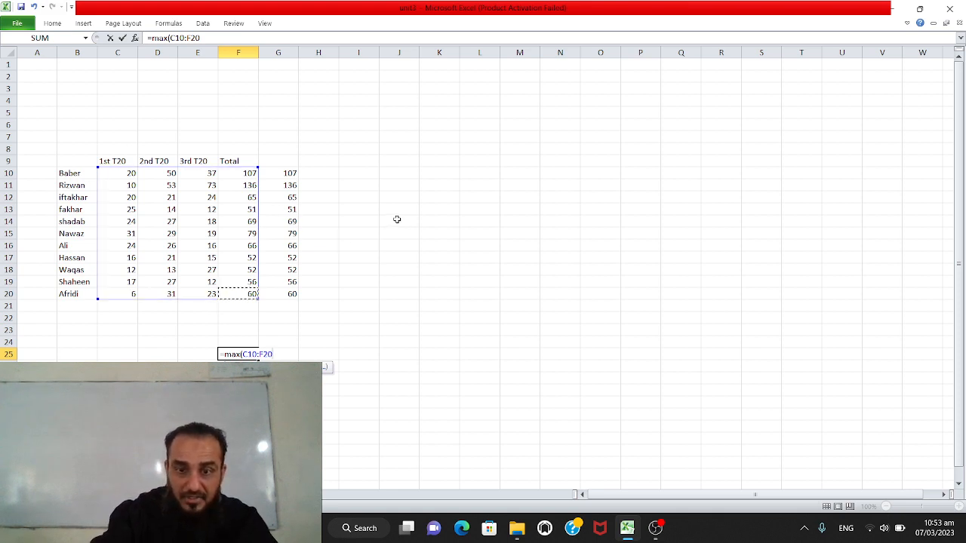
type(")")
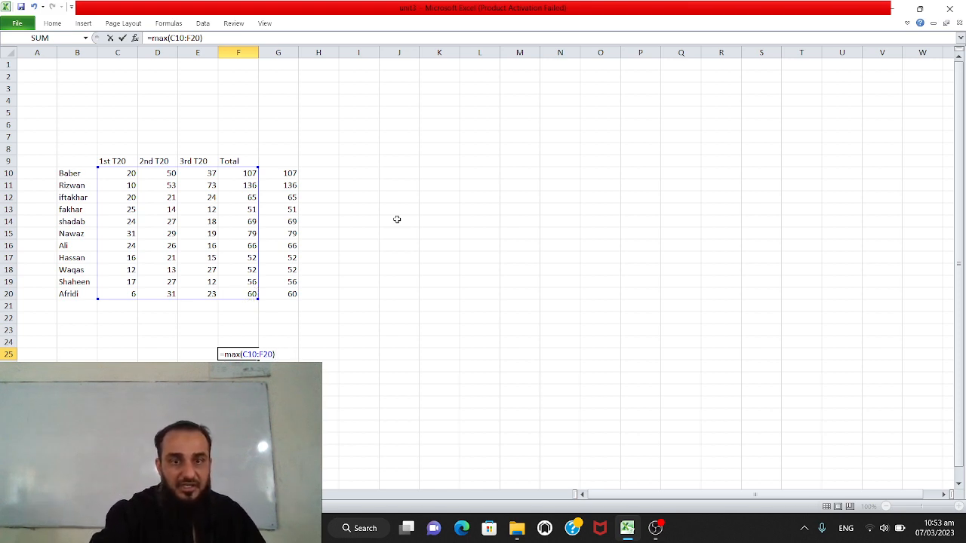
key("Return")
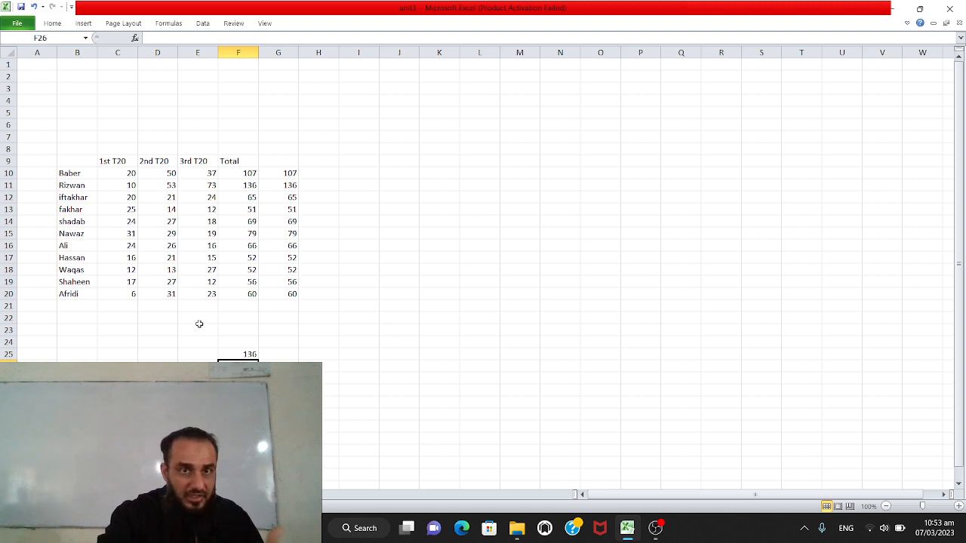
Step: Enter a MIN formula in D25 that finds the lowest value in the range C10:G20
left_click(168, 353)
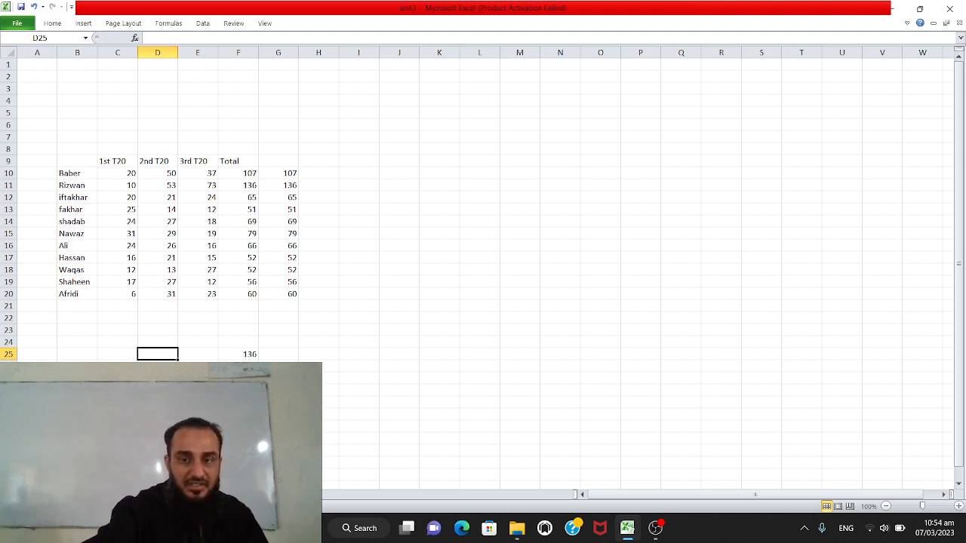
type("=")
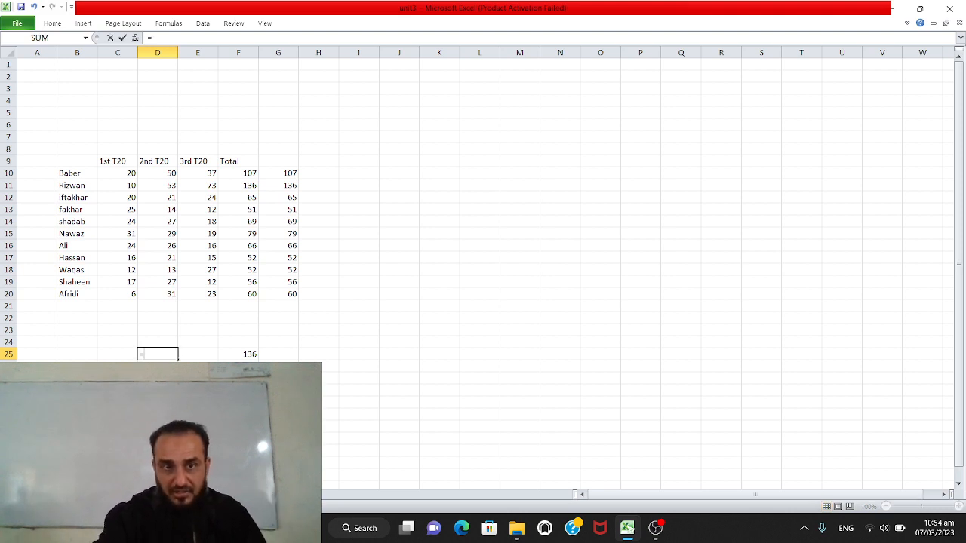
type("min")
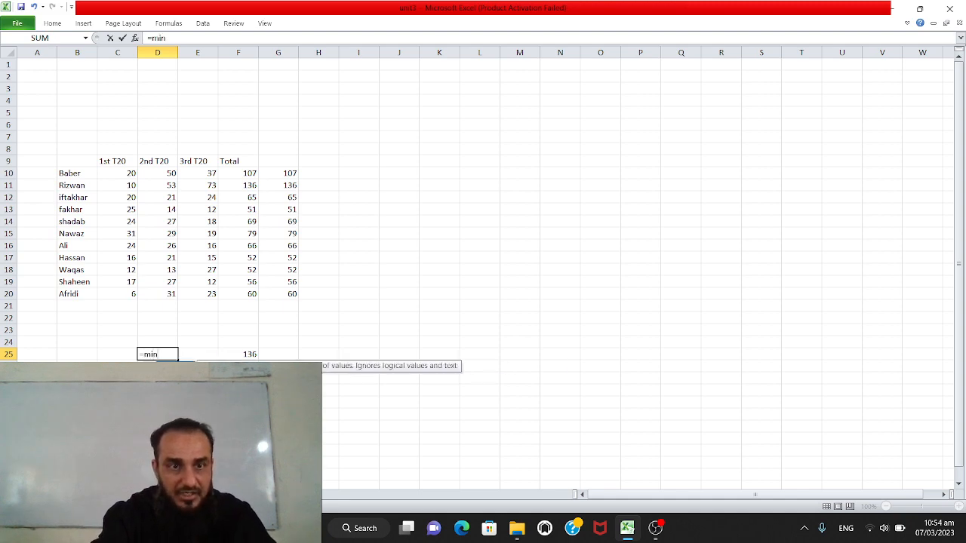
type("(")
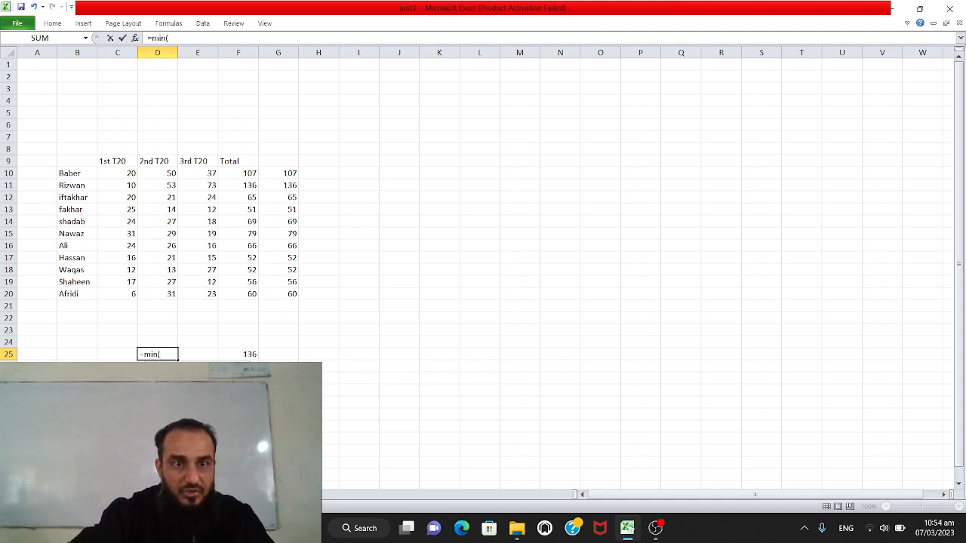
left_click(126, 173)
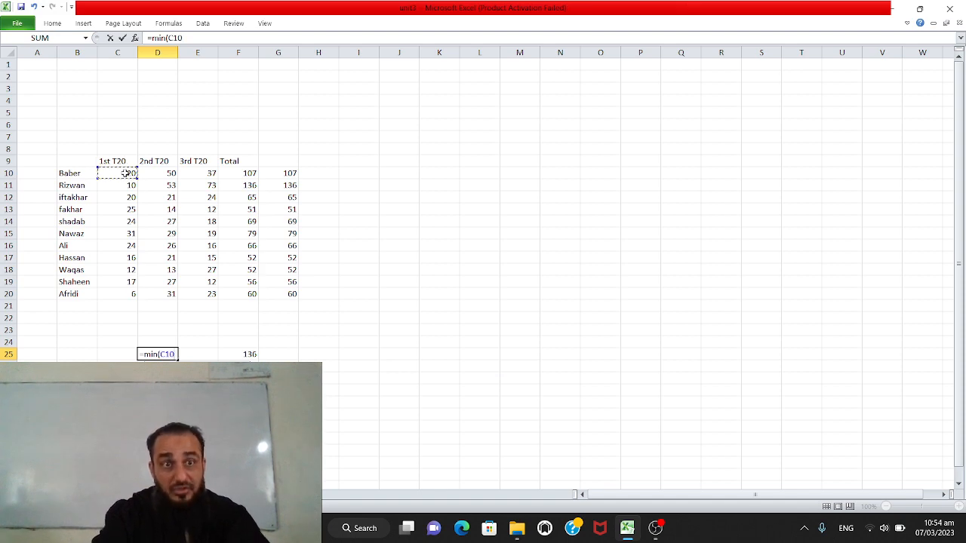
type(":C1")
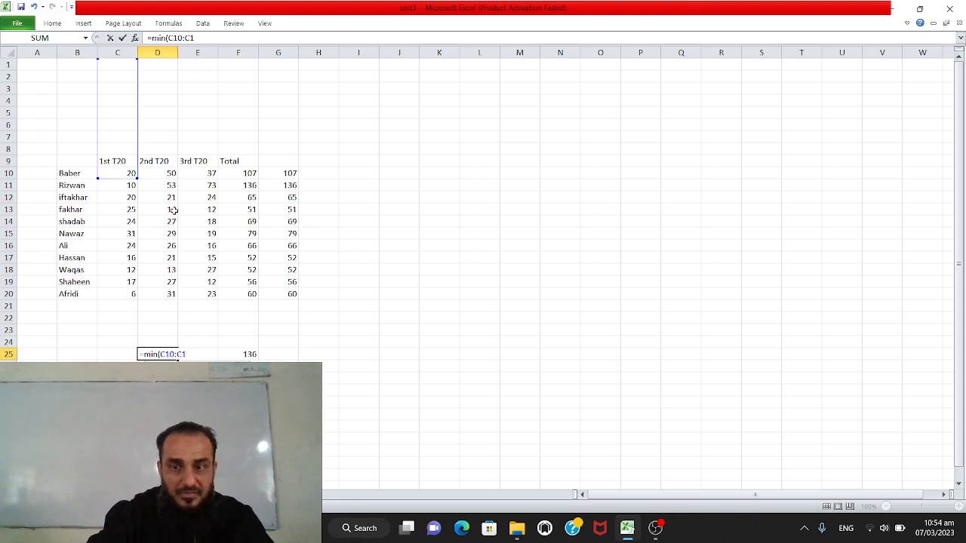
key("BackSpace")
key("BackSpace")
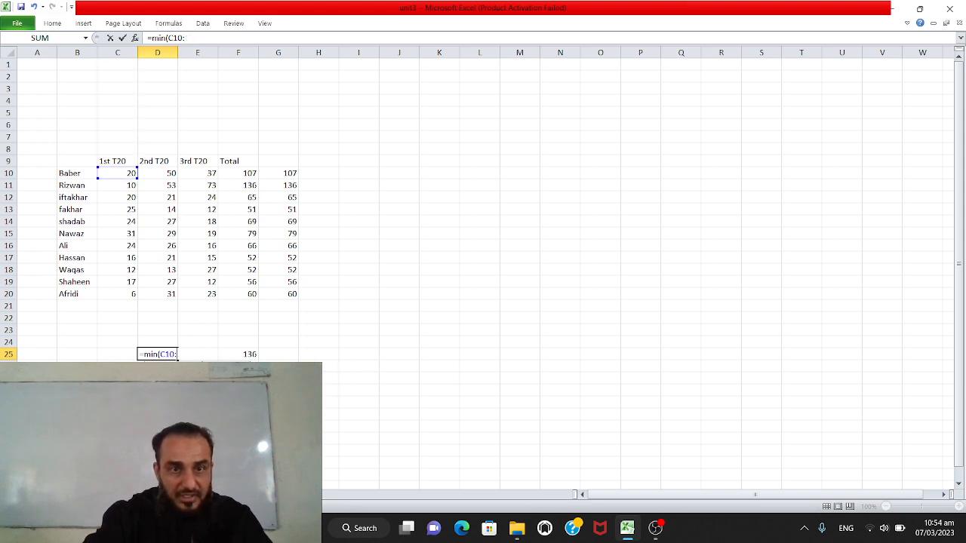
left_click(292, 295)
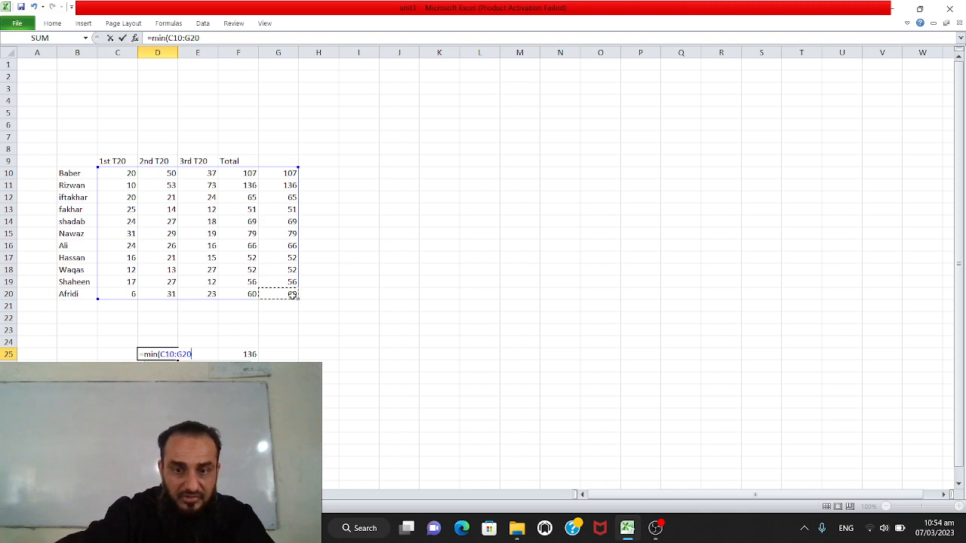
type(")")
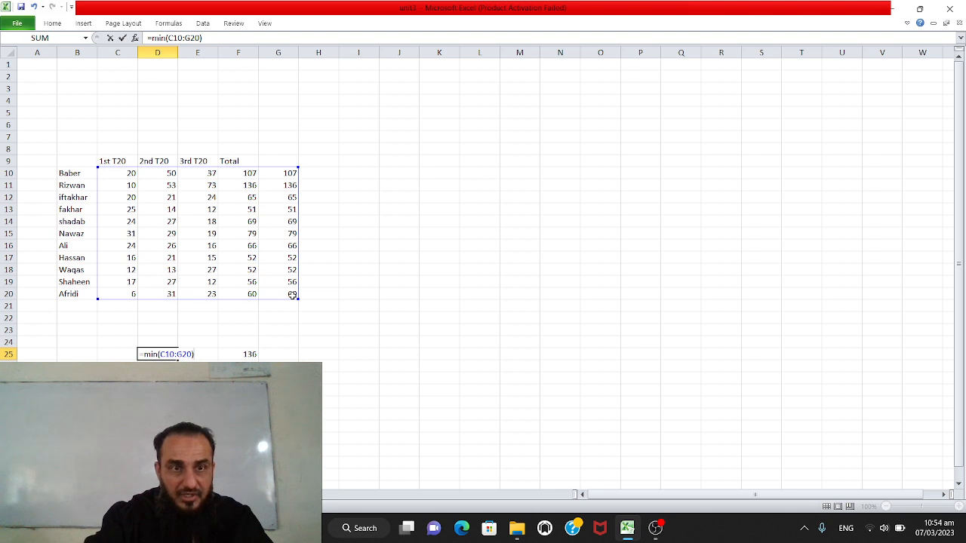
key("Return")
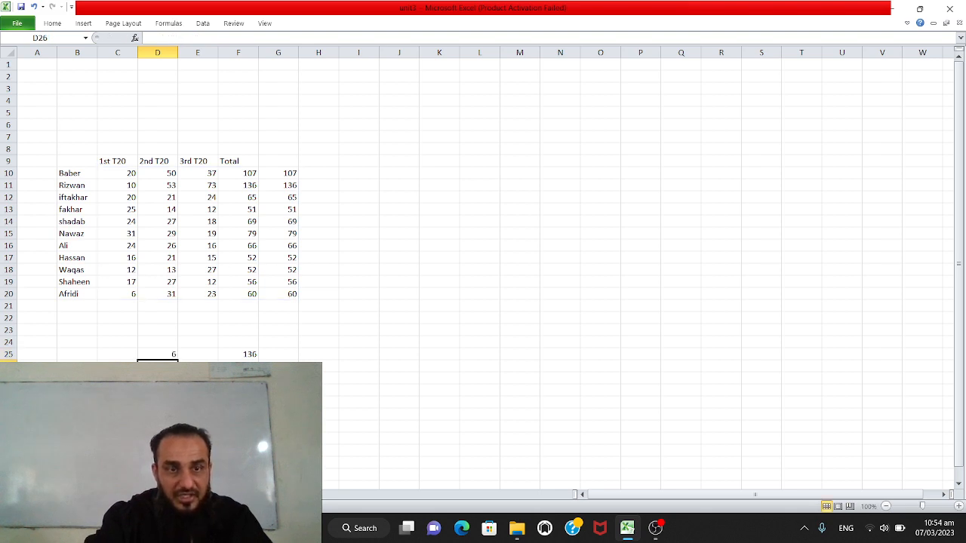